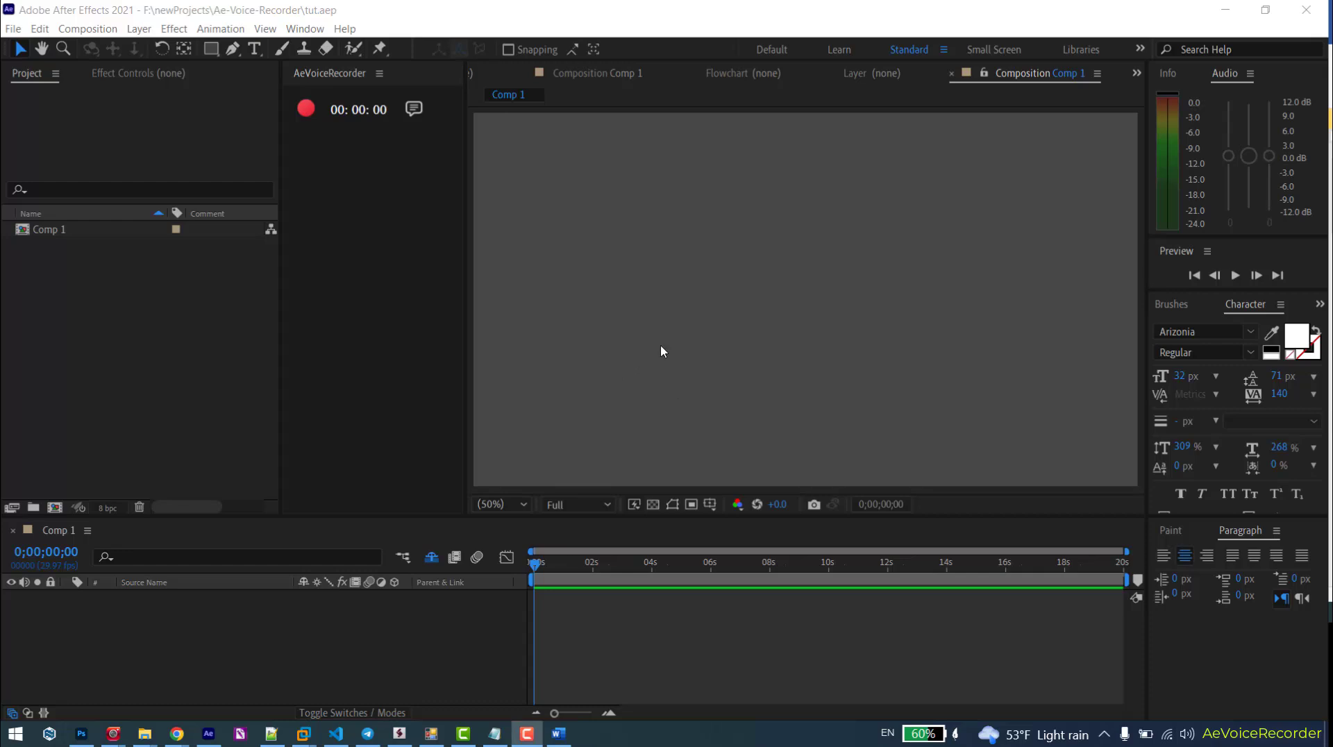
- Open the Windows Sound settings from the taskbar volume icon, over After Effects
left_click(394, 206)
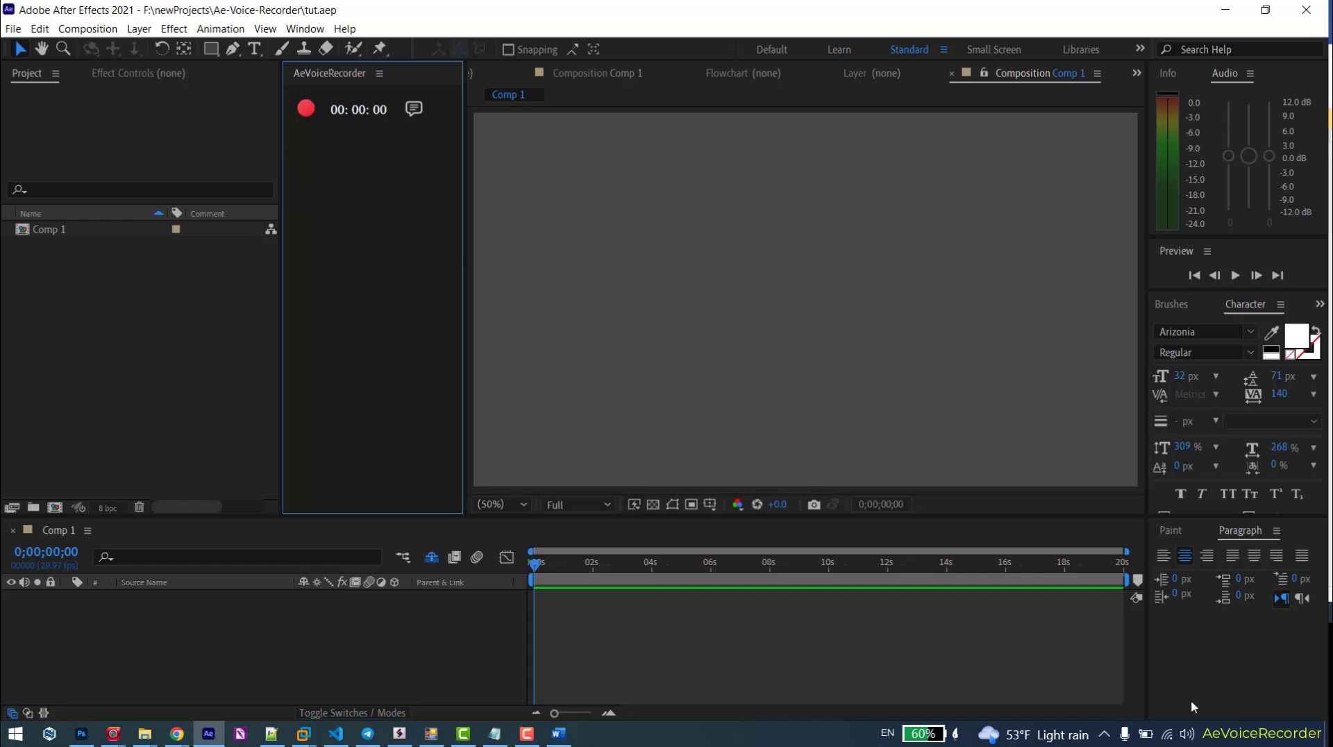
right_click(1187, 734)
left_click(1177, 679)
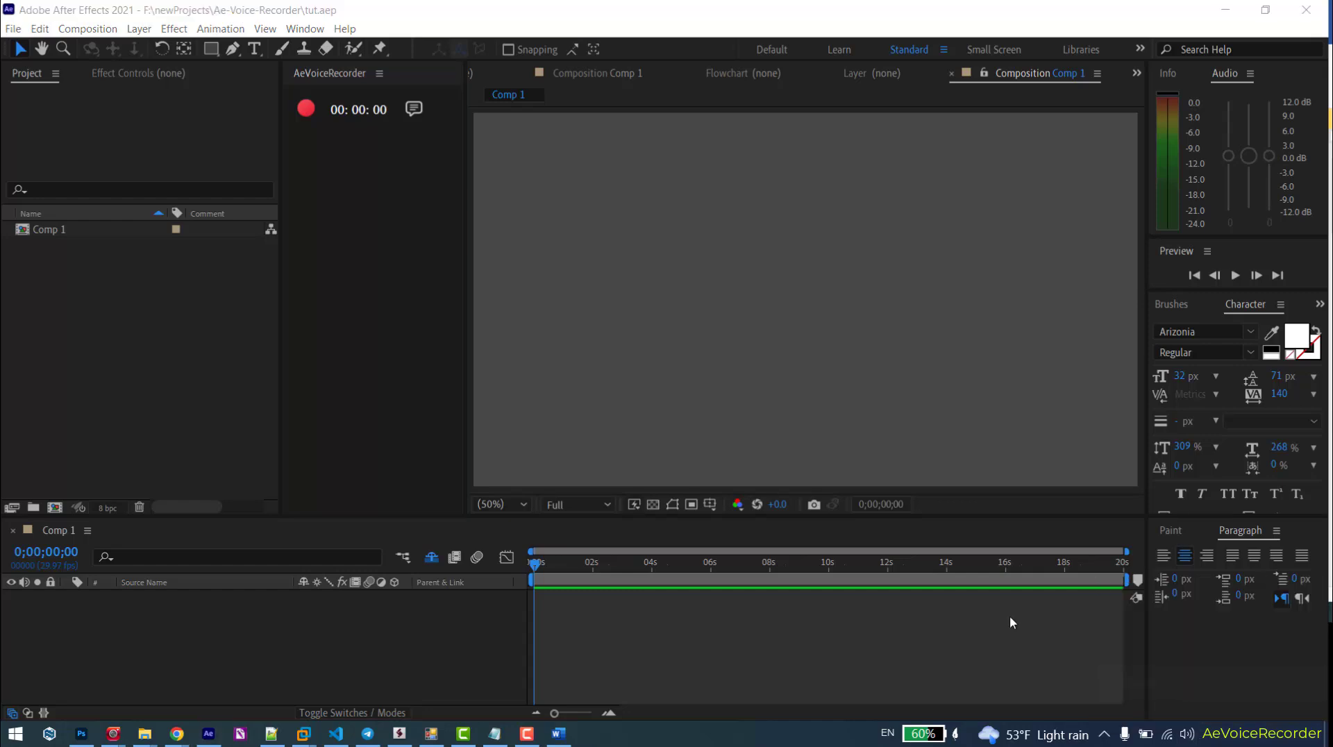
- Close the Sound dialog and start a voice recording from 0;00;01;21 in Comp 1
left_click(220, 171)
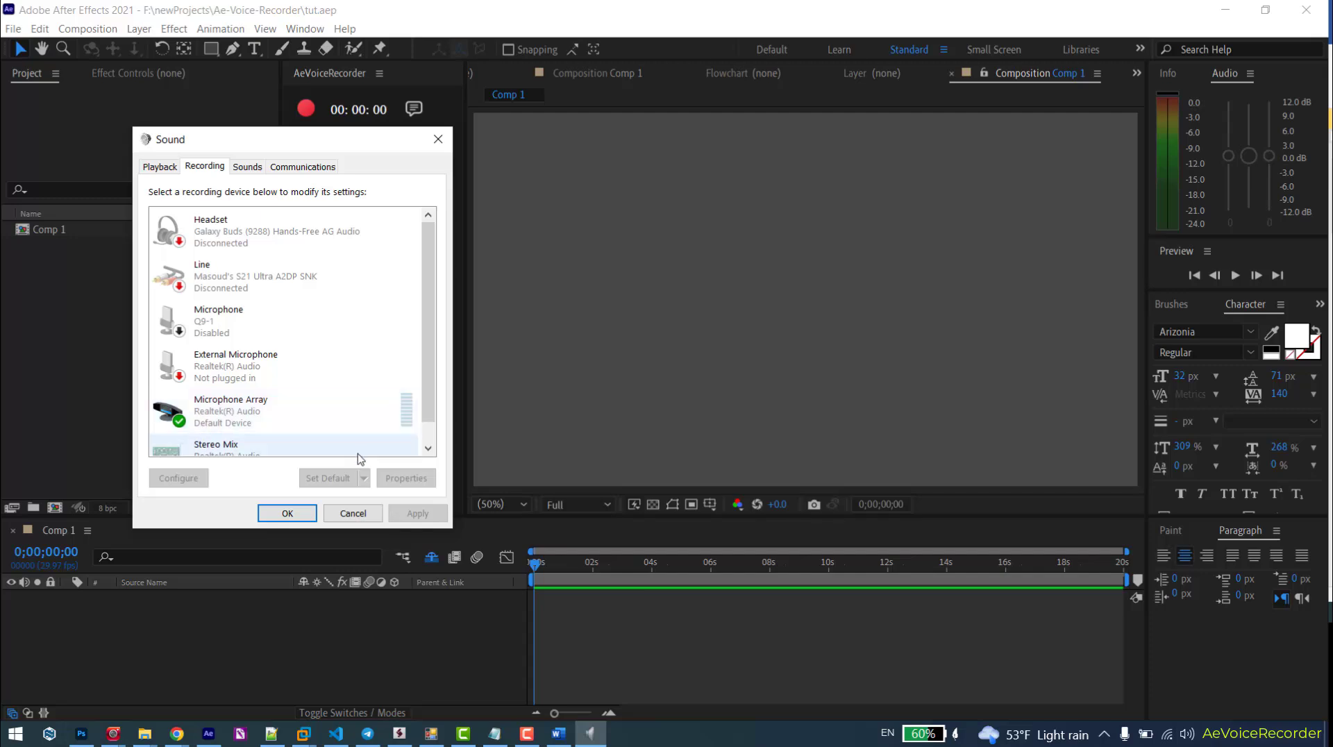
left_click(353, 513)
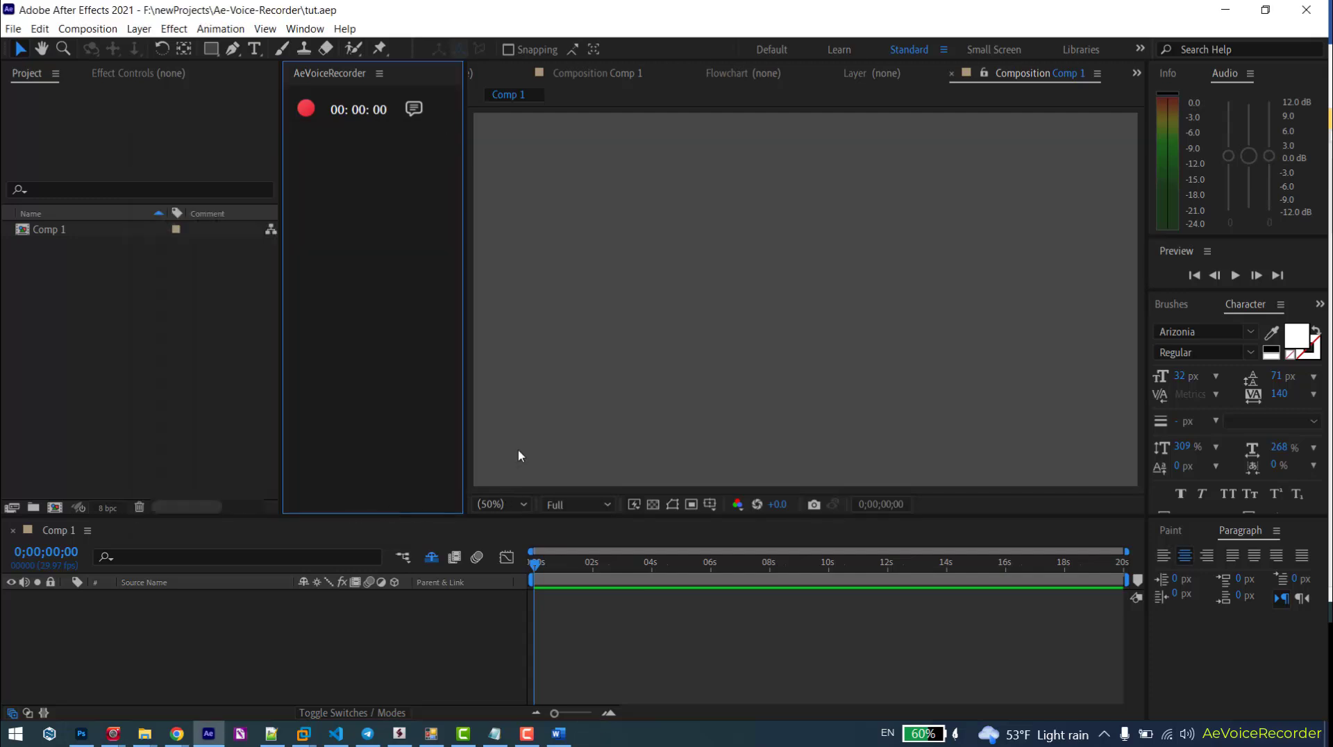
left_click_drag(555, 564, 585, 568)
left_click(308, 111)
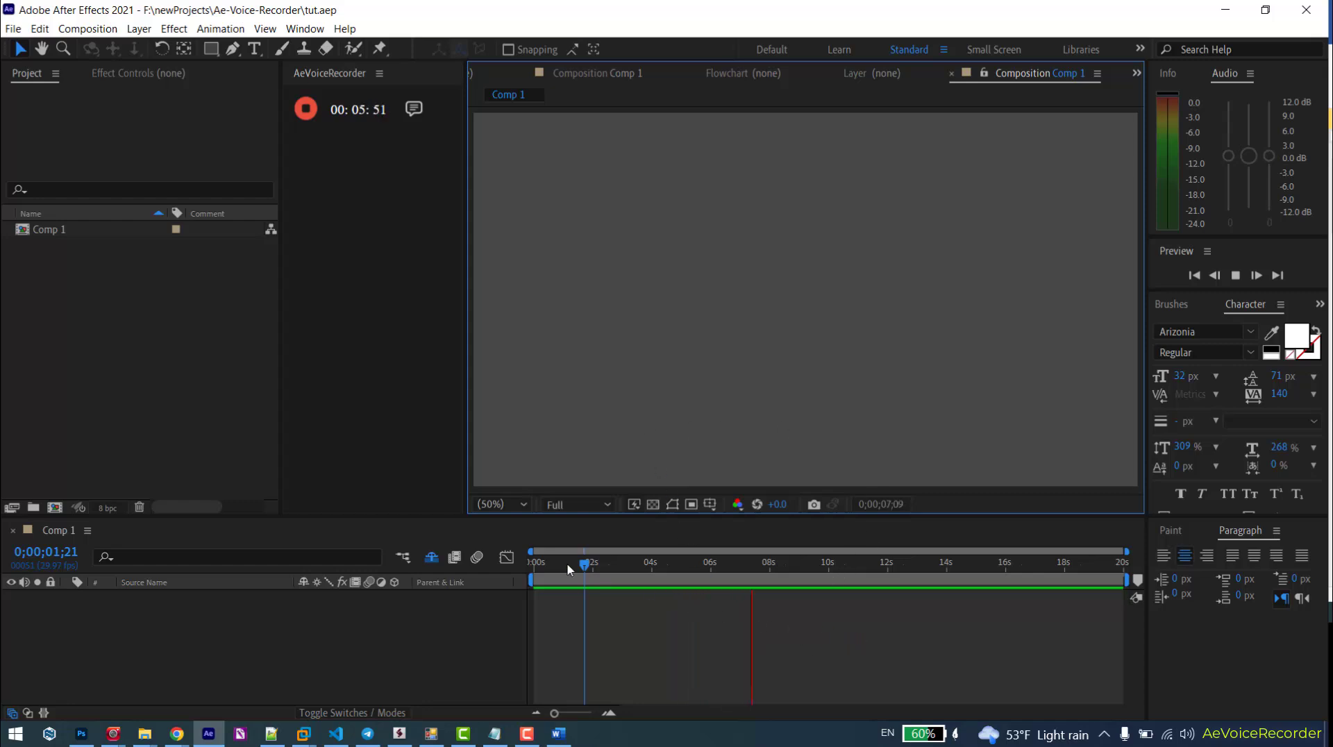
- Stop and delete the first take's audio layer, then re-record from 0;00;00;00
left_click(306, 113)
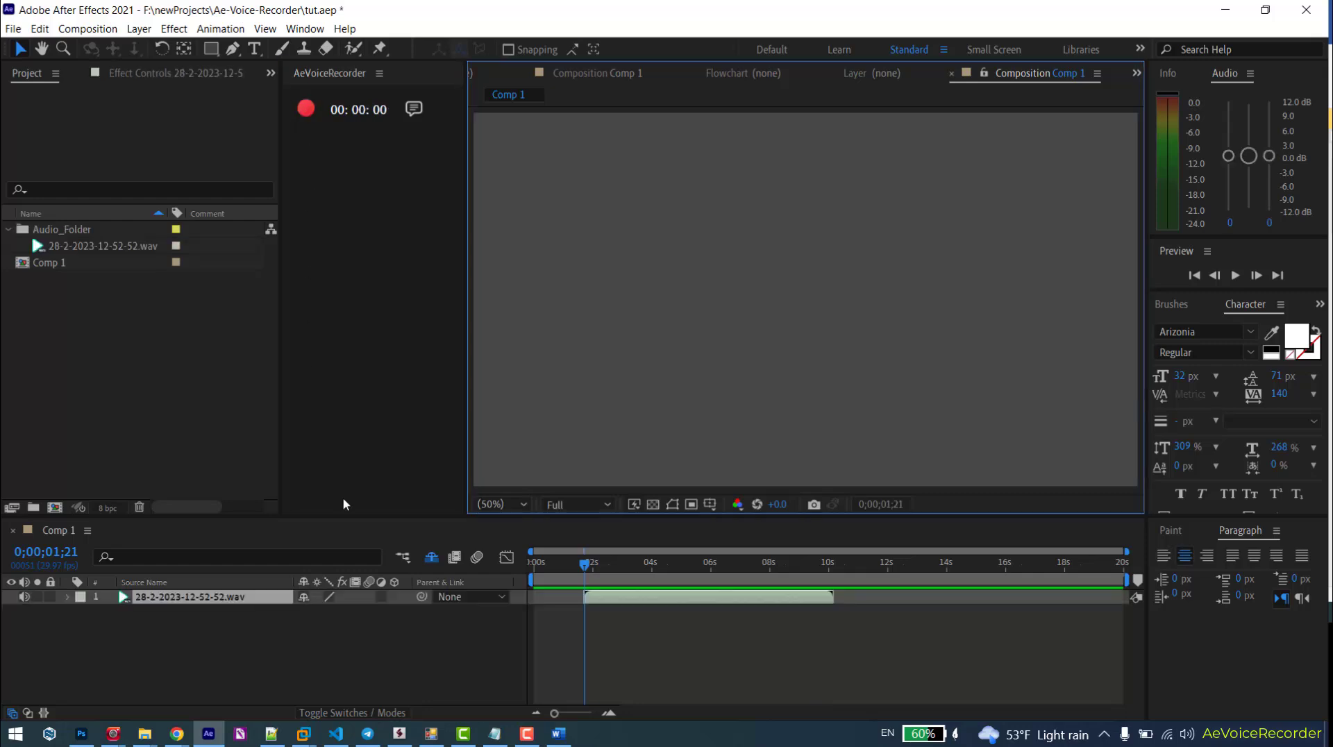
mouse_move(586, 570)
left_mouse_down()
mouse_move(839, 574)
mouse_move(606, 584)
left_mouse_up()
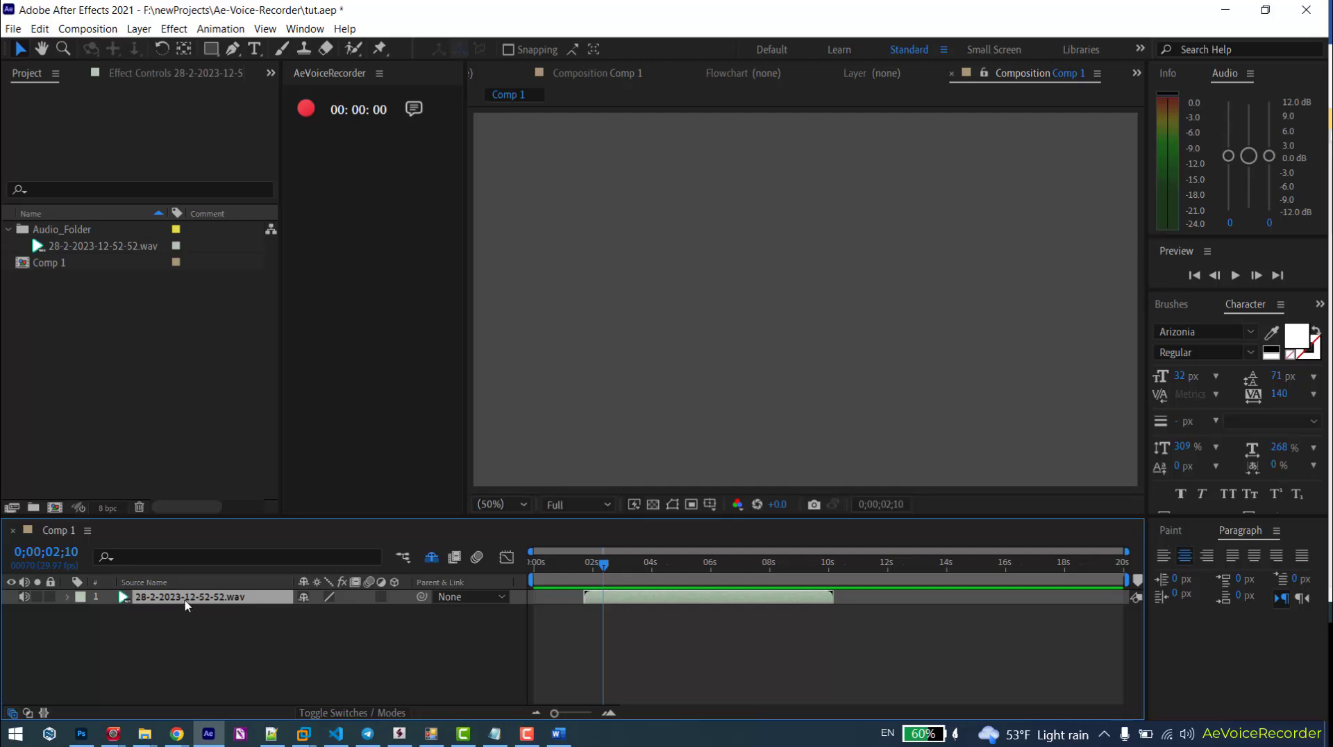
key("Delete")
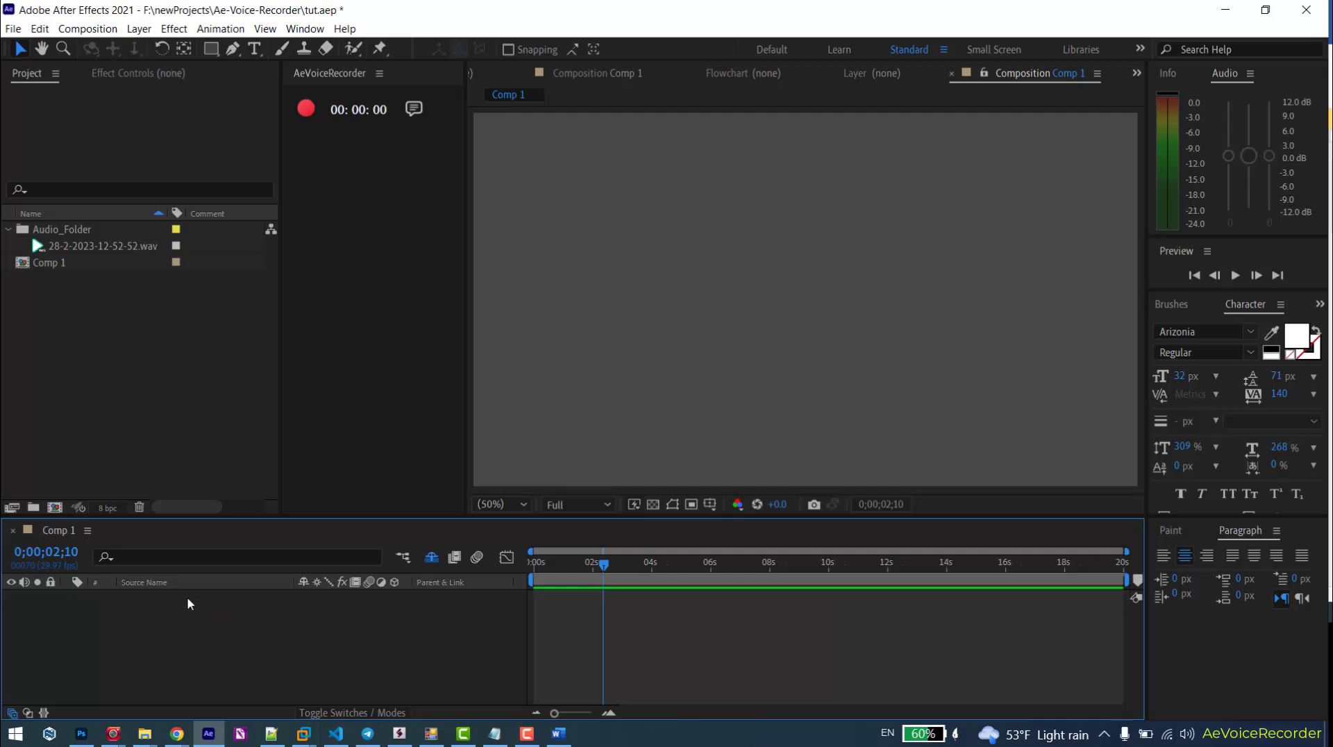
left_click_drag(634, 571, 533, 568)
left_click(306, 111)
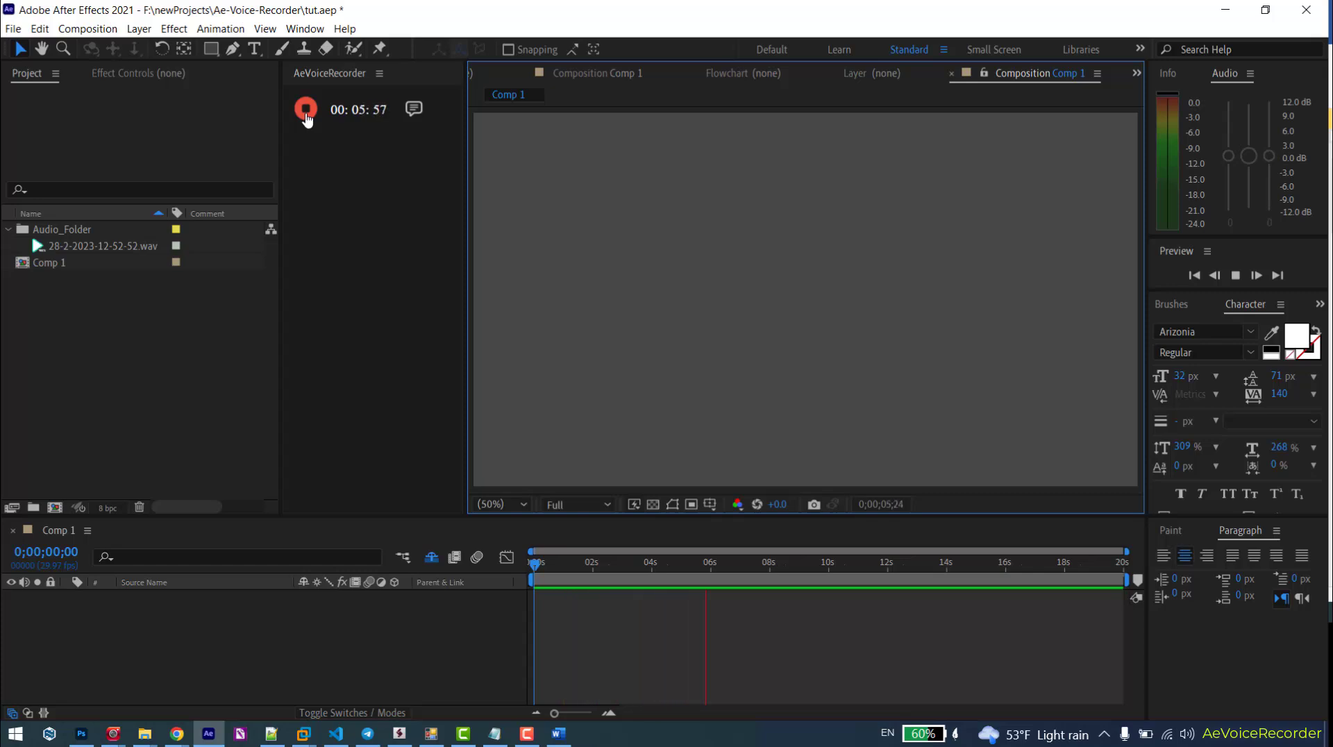
left_click(306, 113)
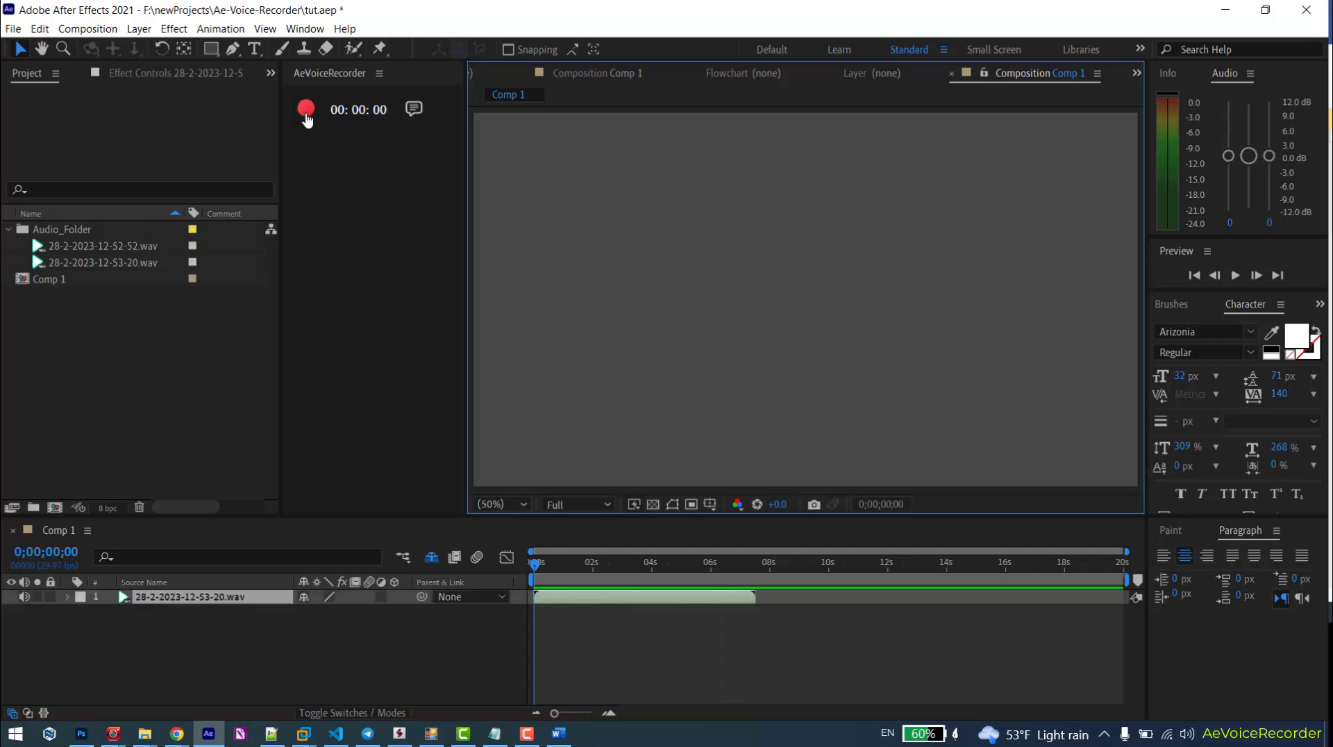
mouse_move(545, 574)
left_mouse_down()
mouse_move(677, 576)
mouse_move(533, 589)
left_mouse_up()
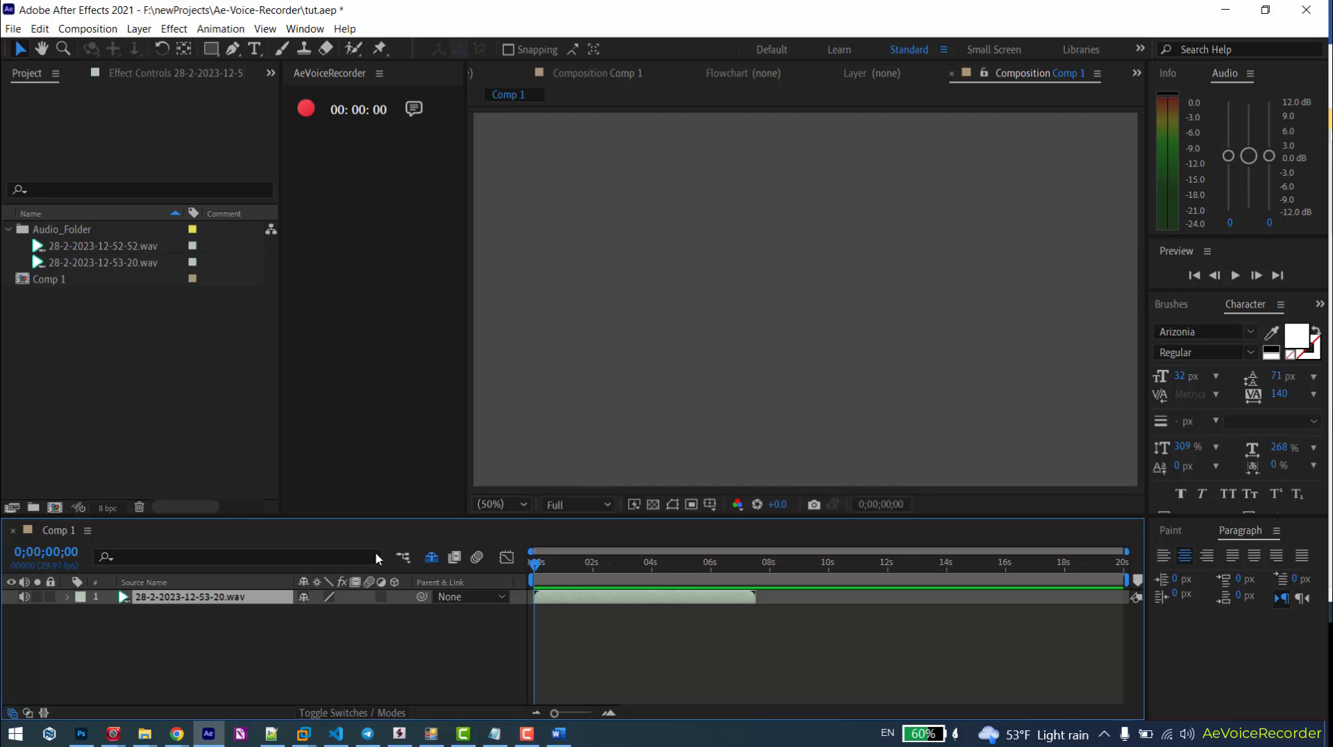
left_click(1236, 275)
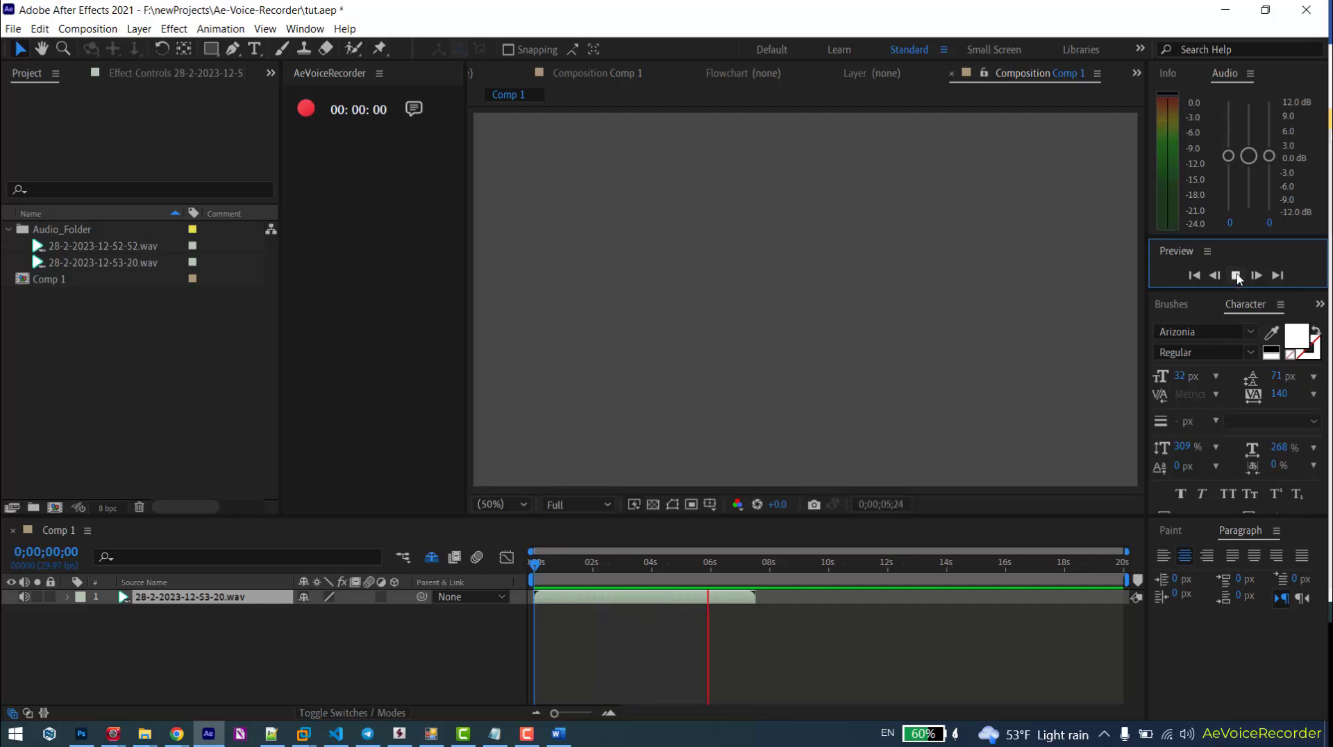
left_click(1236, 275)
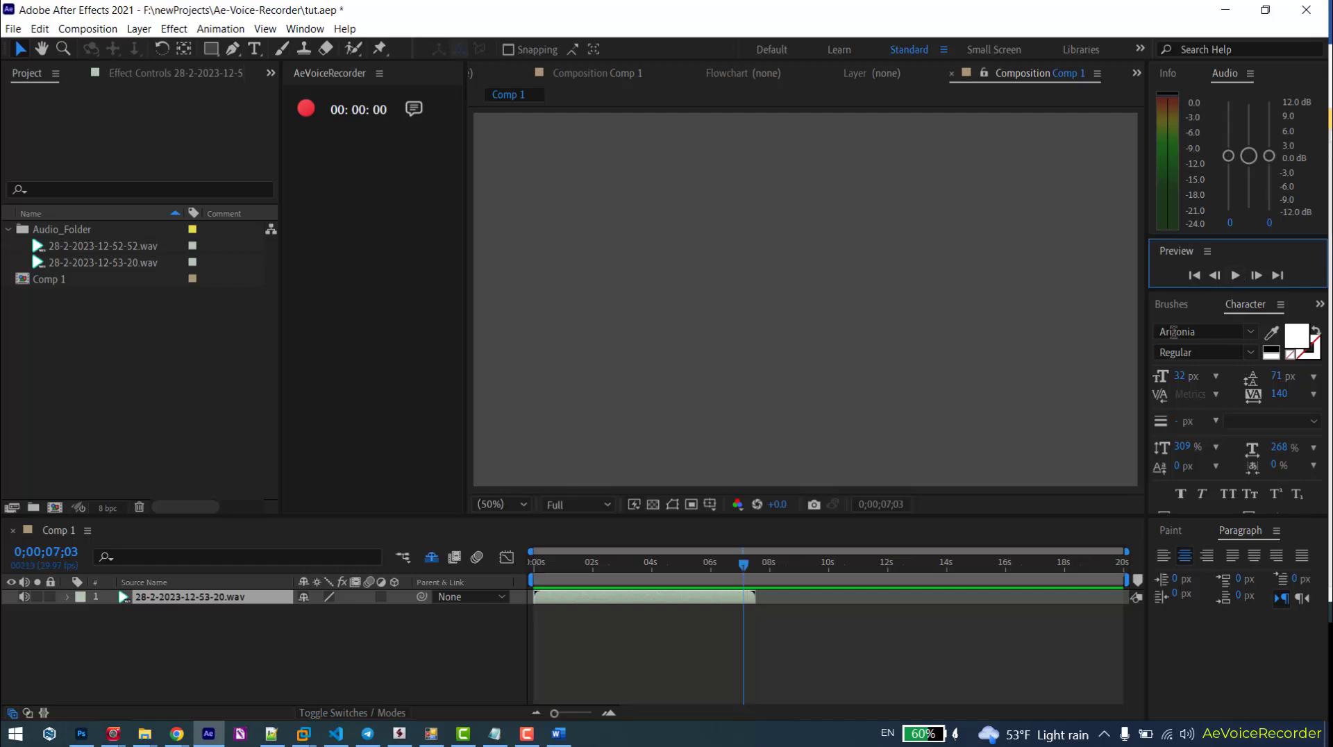
- Show AeVoiceRecorder's subtitle tools, select the voice layer, and change fa-persian to en-english
left_click(414, 110)
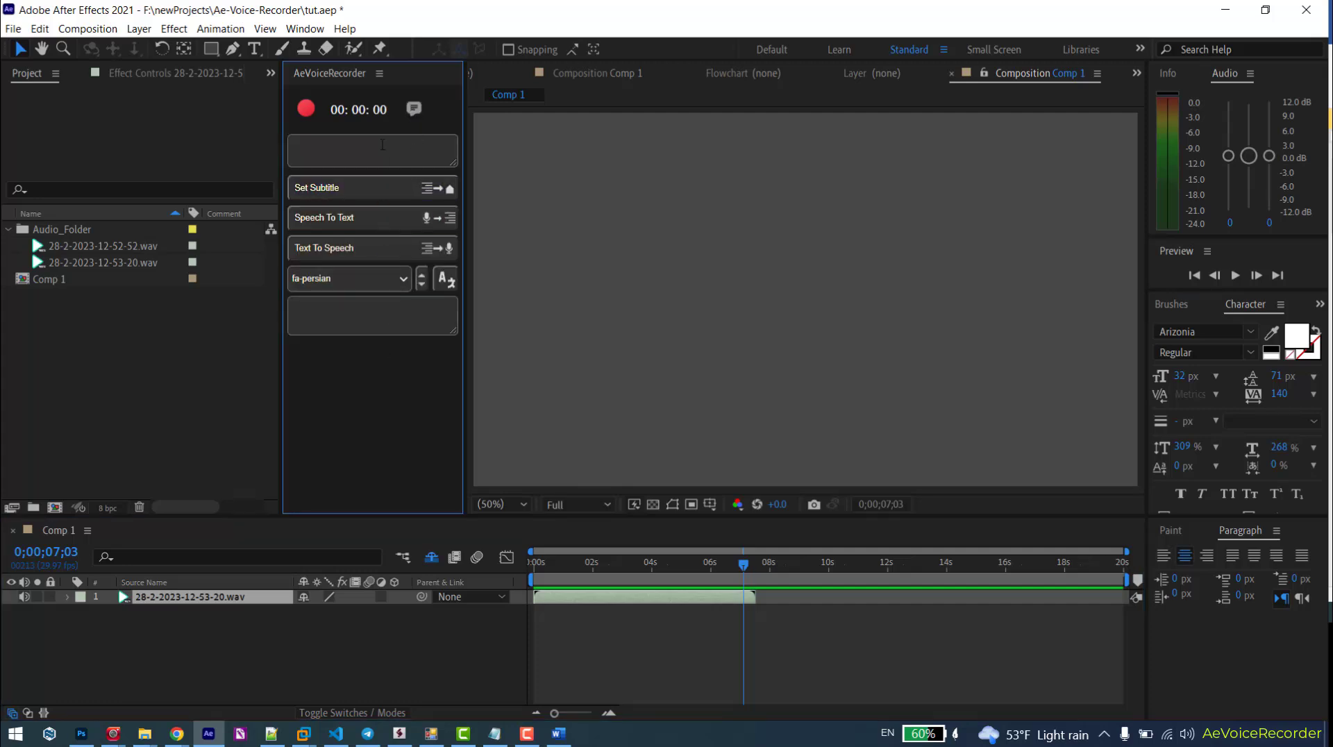
left_click(413, 109)
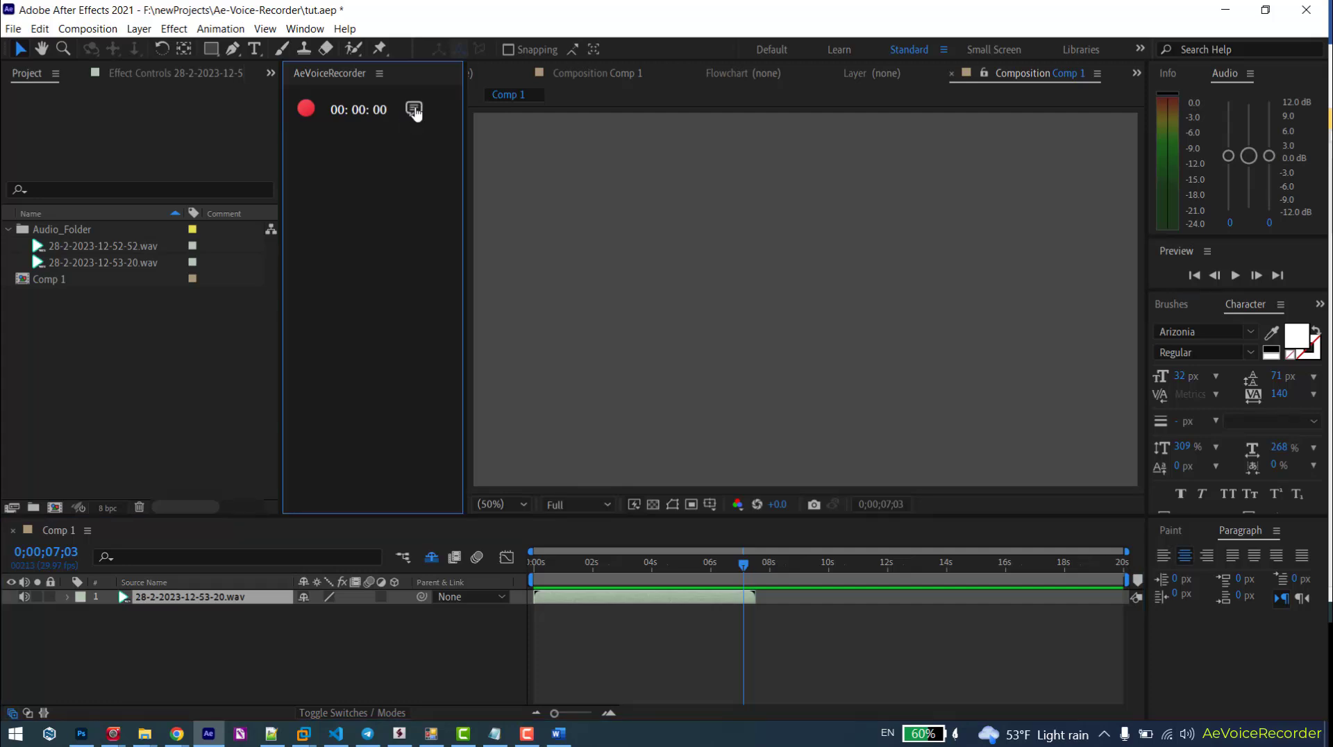
left_click(414, 110)
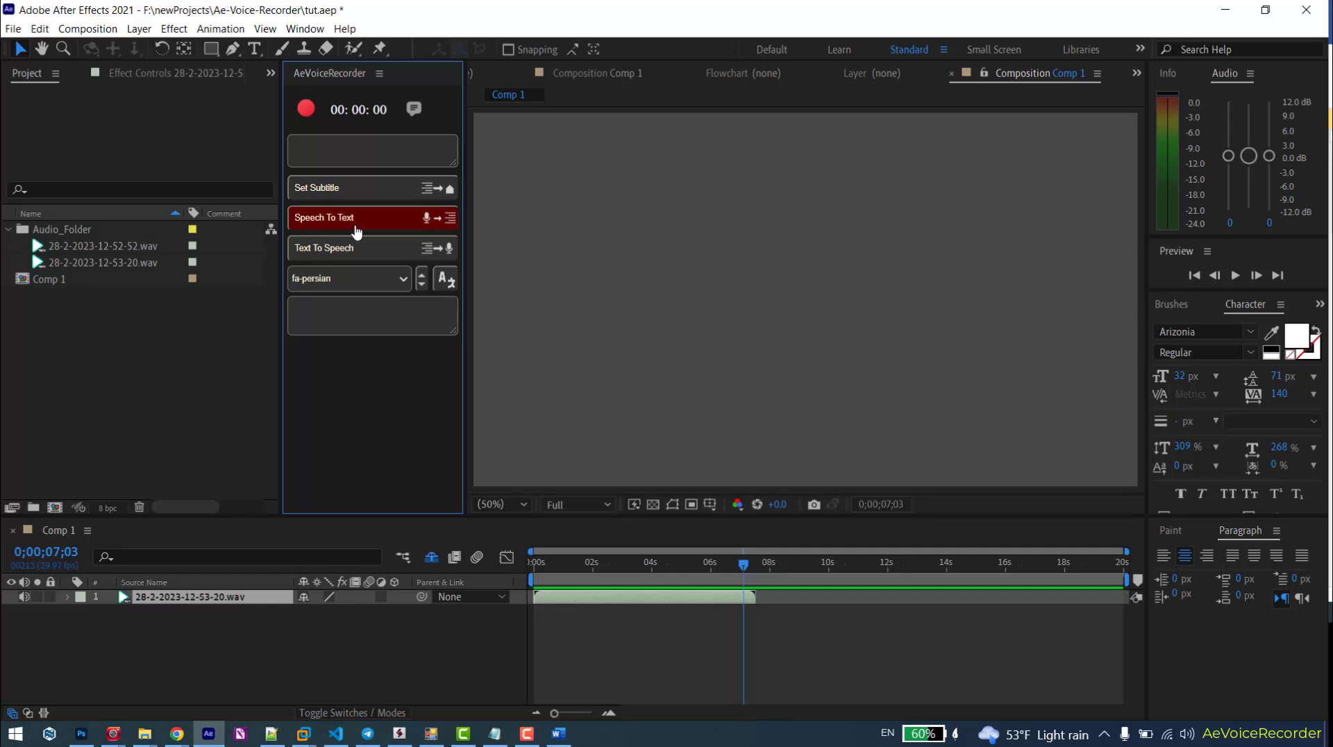
left_click(221, 598)
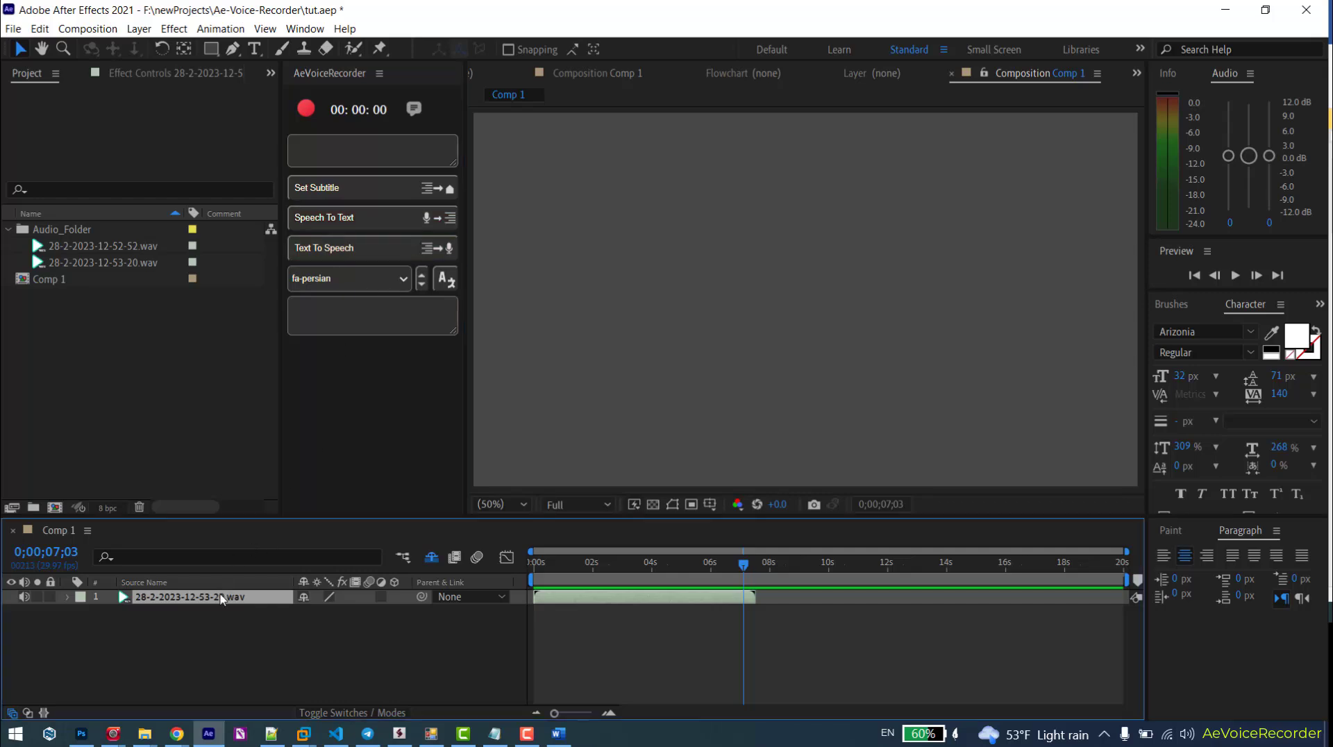
left_click(326, 278)
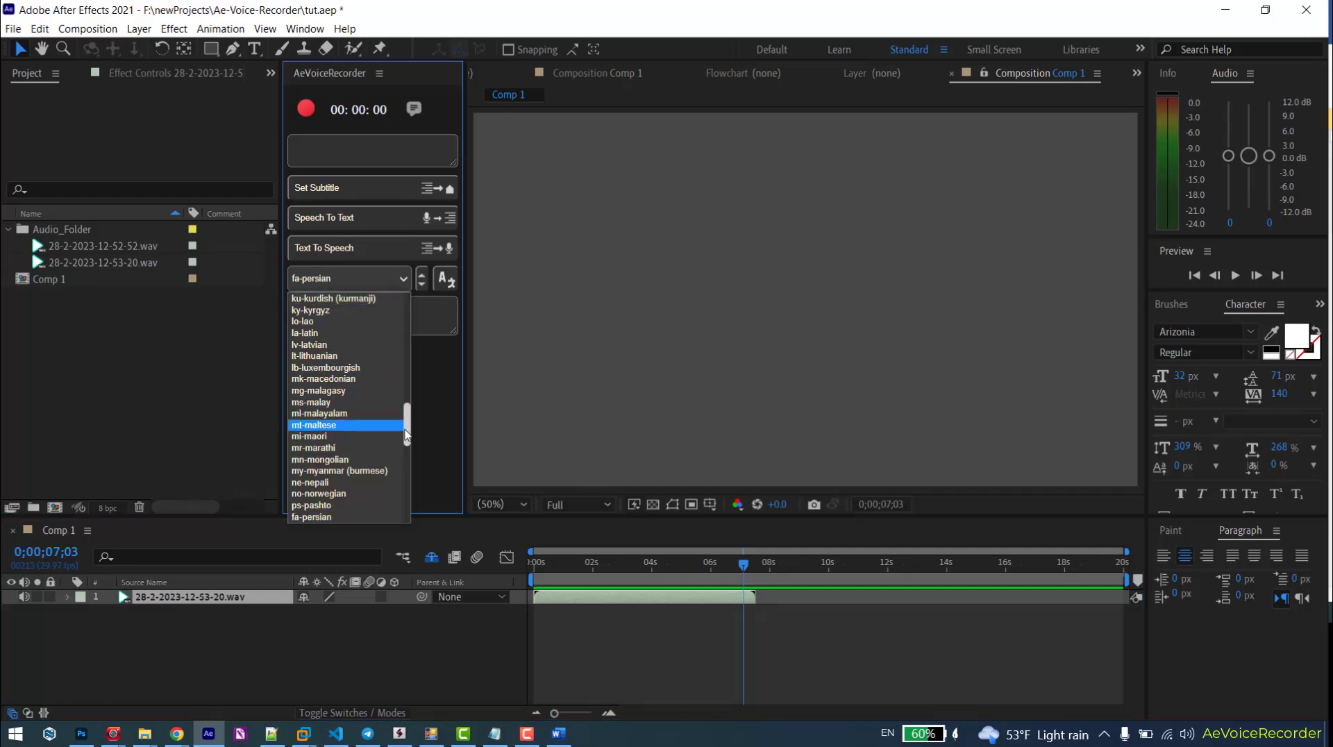
left_click_drag(409, 434, 419, 368)
scroll(421, 363, "down", 7)
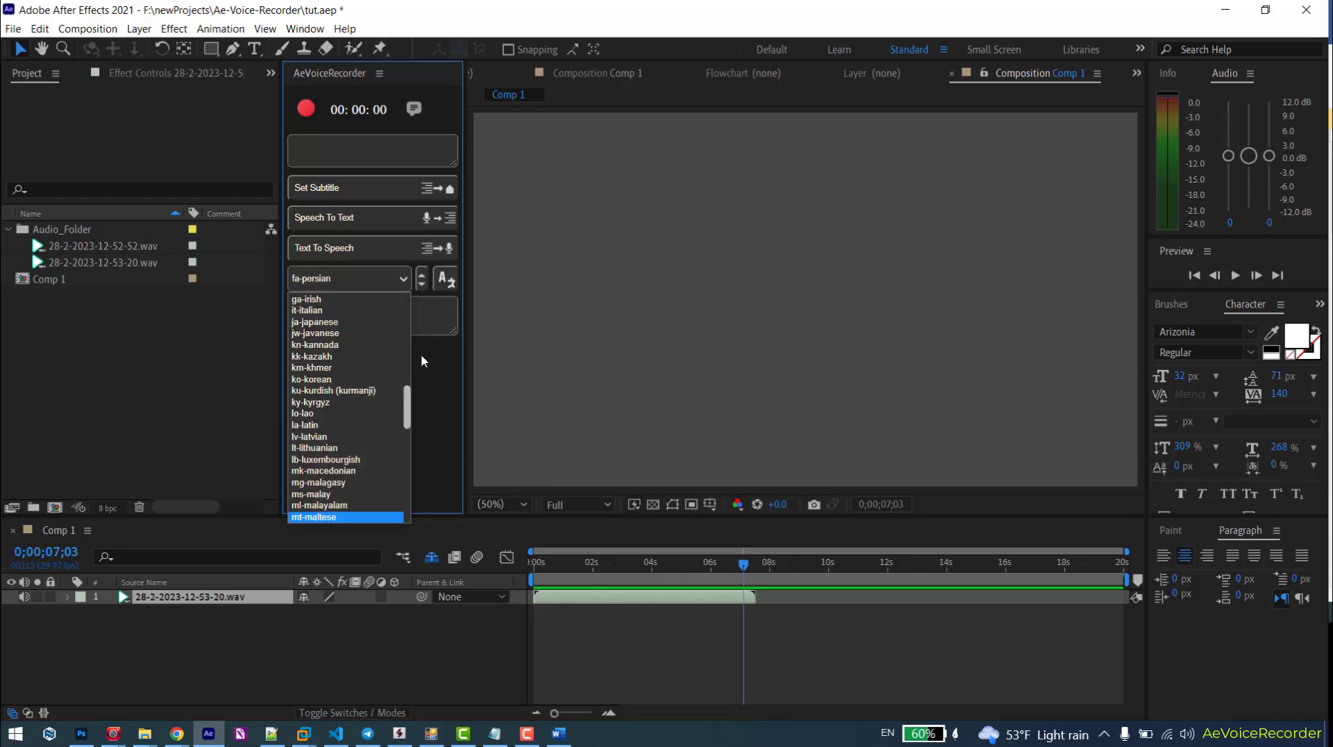
scroll(414, 361, "up", 8)
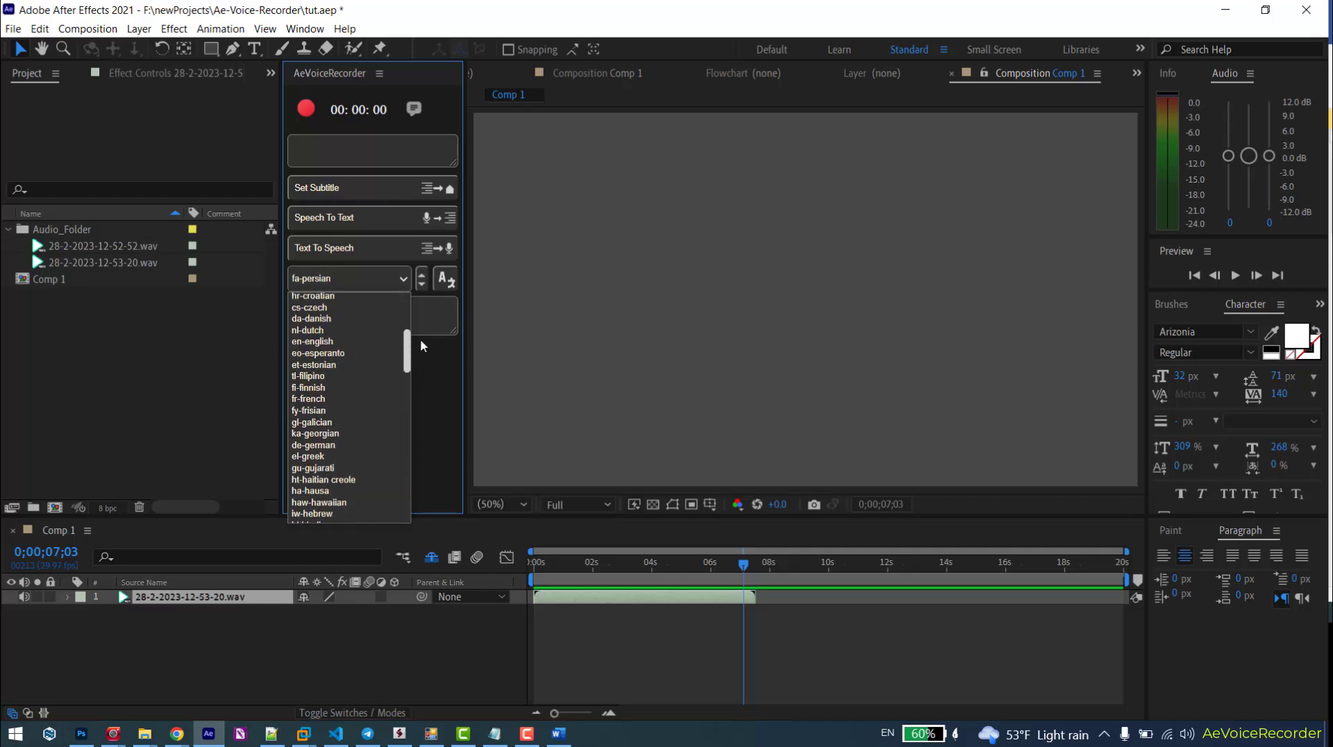
left_click(375, 339)
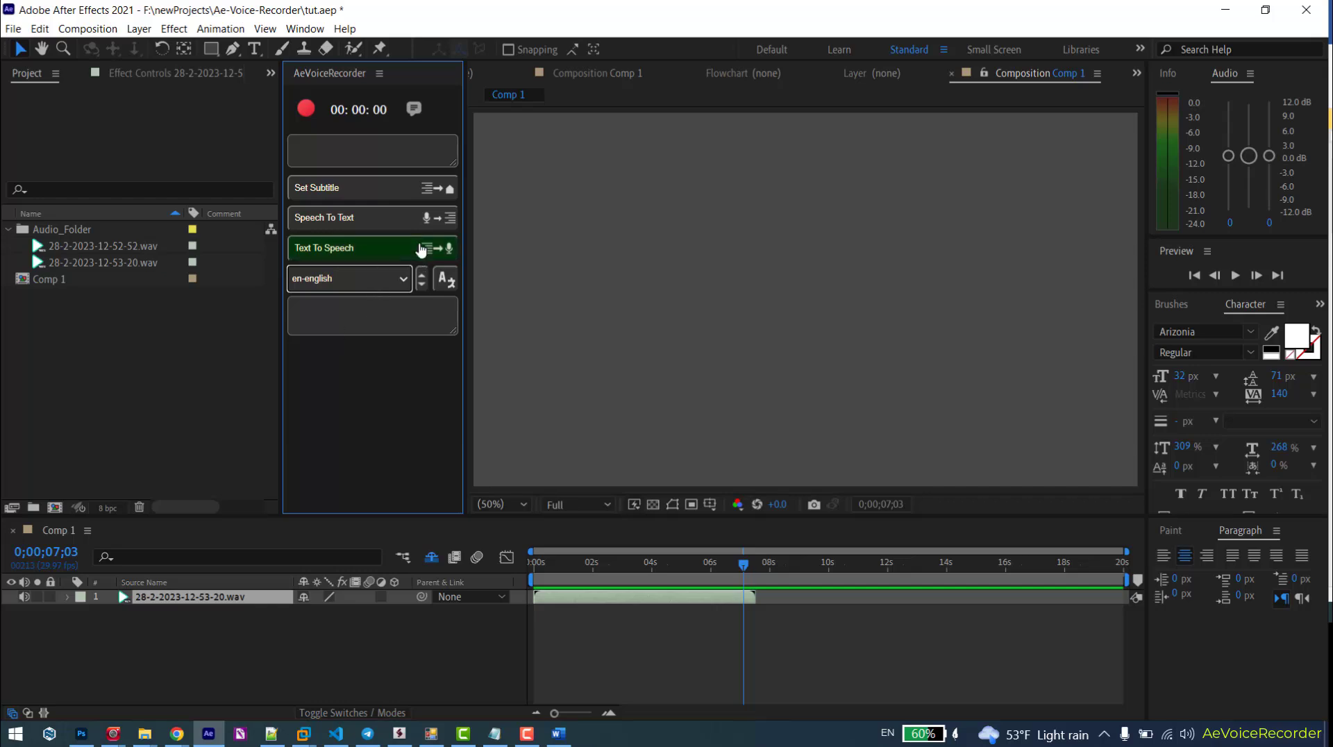
- Run Speech To Text on the take and enlarge the transcript box to show all of it
left_click(338, 218)
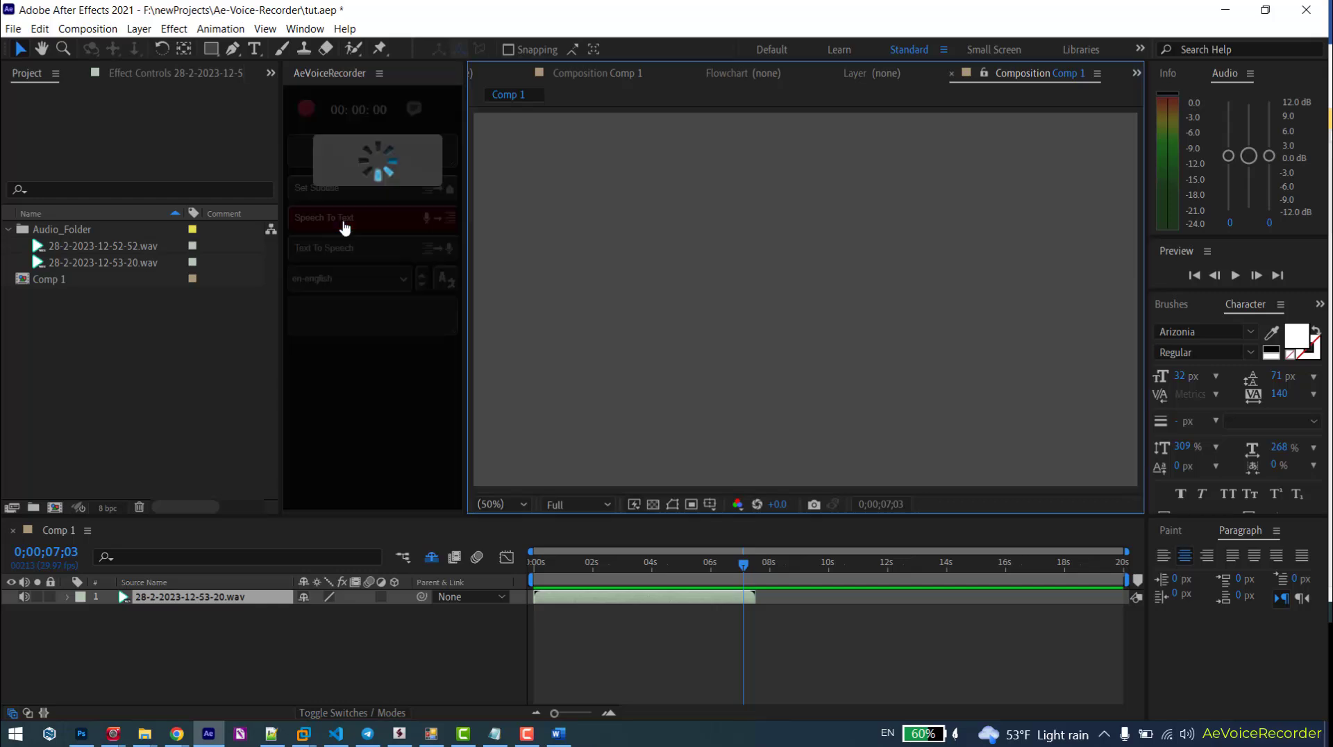
mouse_move(452, 163)
left_mouse_down()
mouse_move(445, 205)
mouse_move(450, 189)
left_mouse_up()
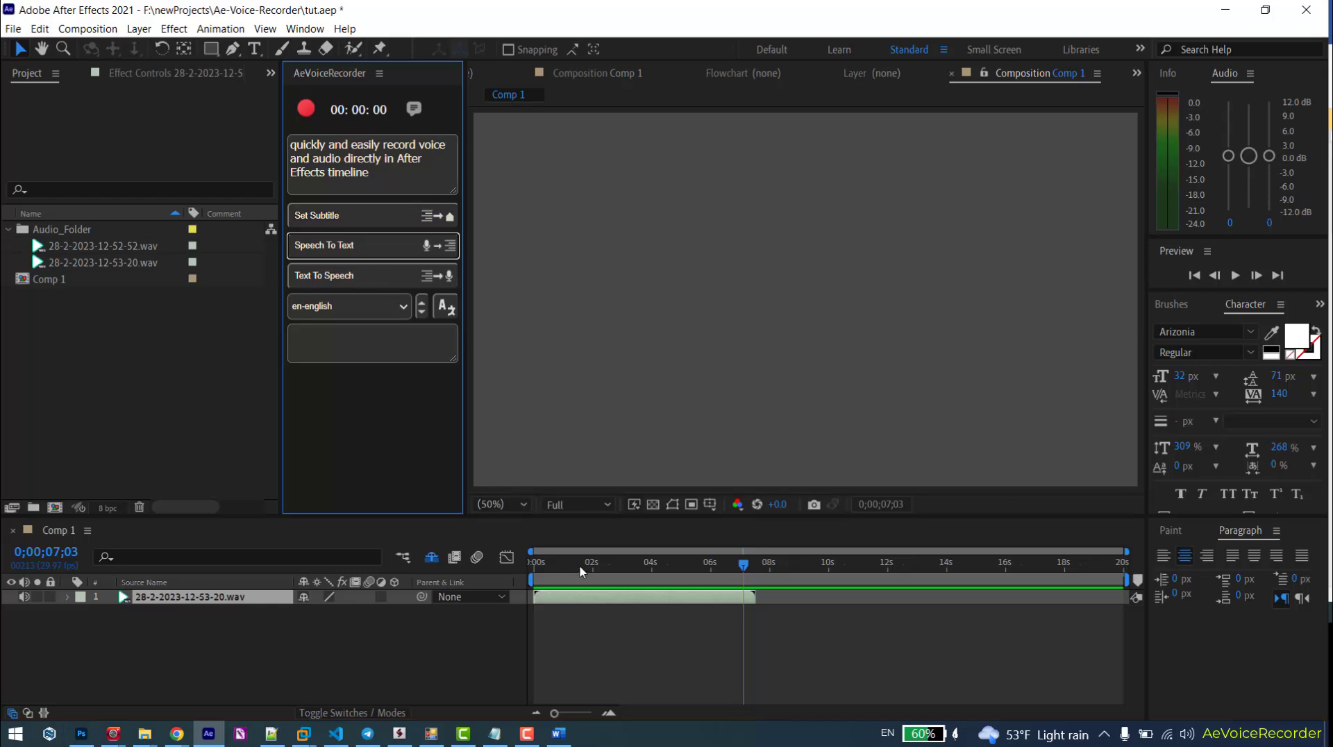
left_click_drag(581, 564, 534, 569)
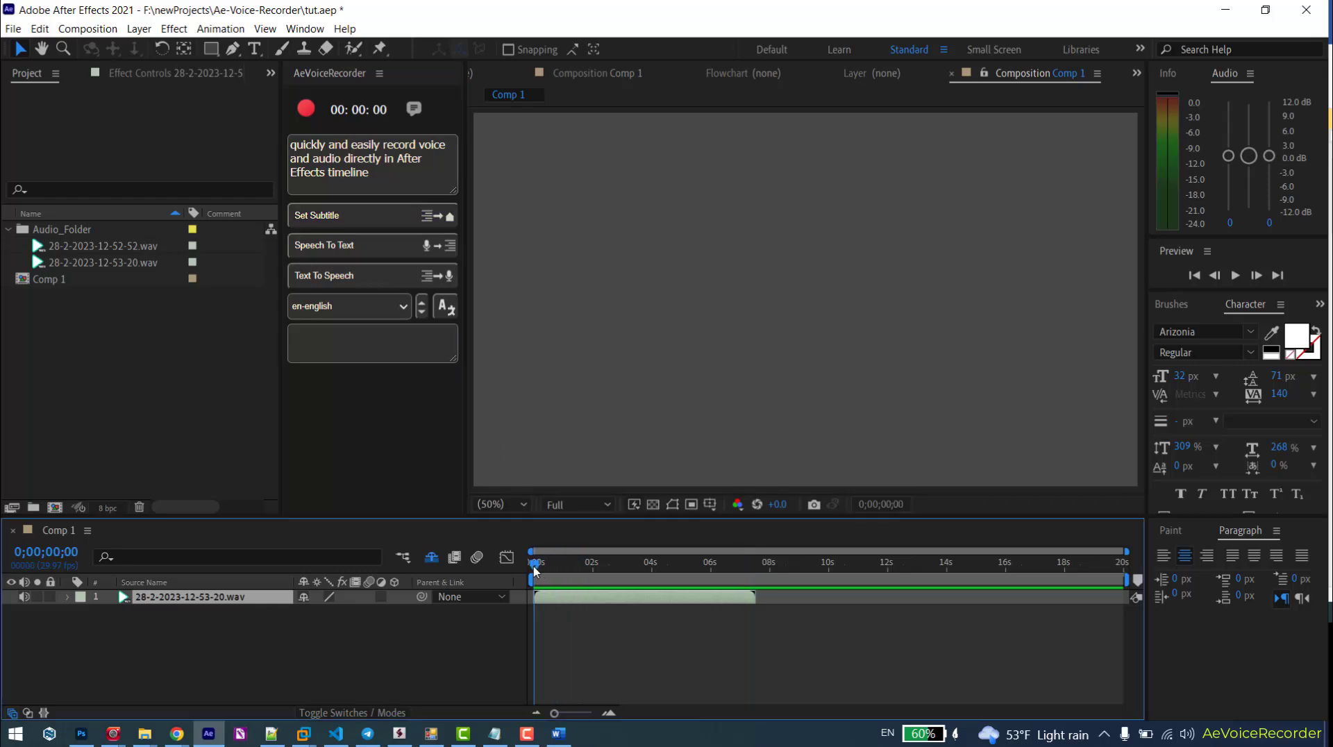
- Create the Speech_Text layer from the transcript at 0:00 and scrub to confirm it shows
left_click(343, 221)
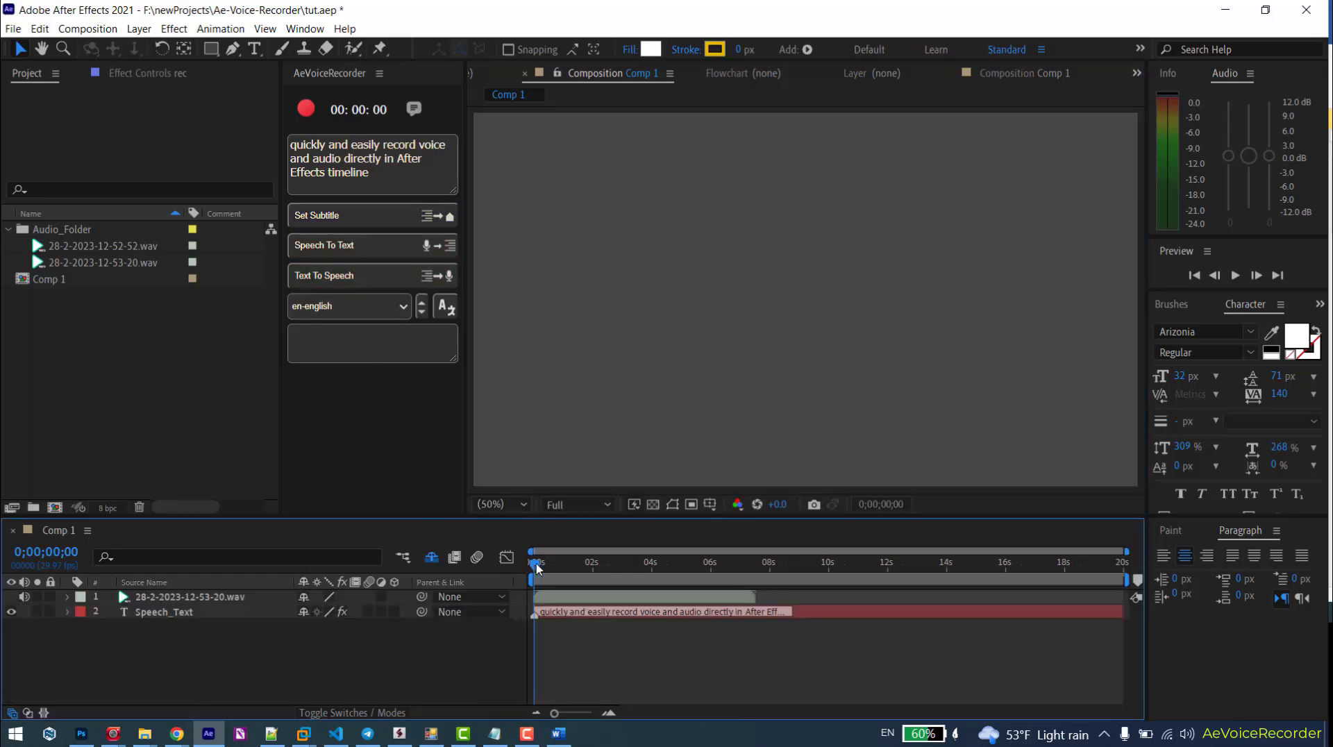
mouse_move(537, 568)
left_mouse_down()
mouse_move(586, 570)
mouse_move(535, 569)
mouse_move(585, 566)
mouse_move(552, 567)
left_mouse_up()
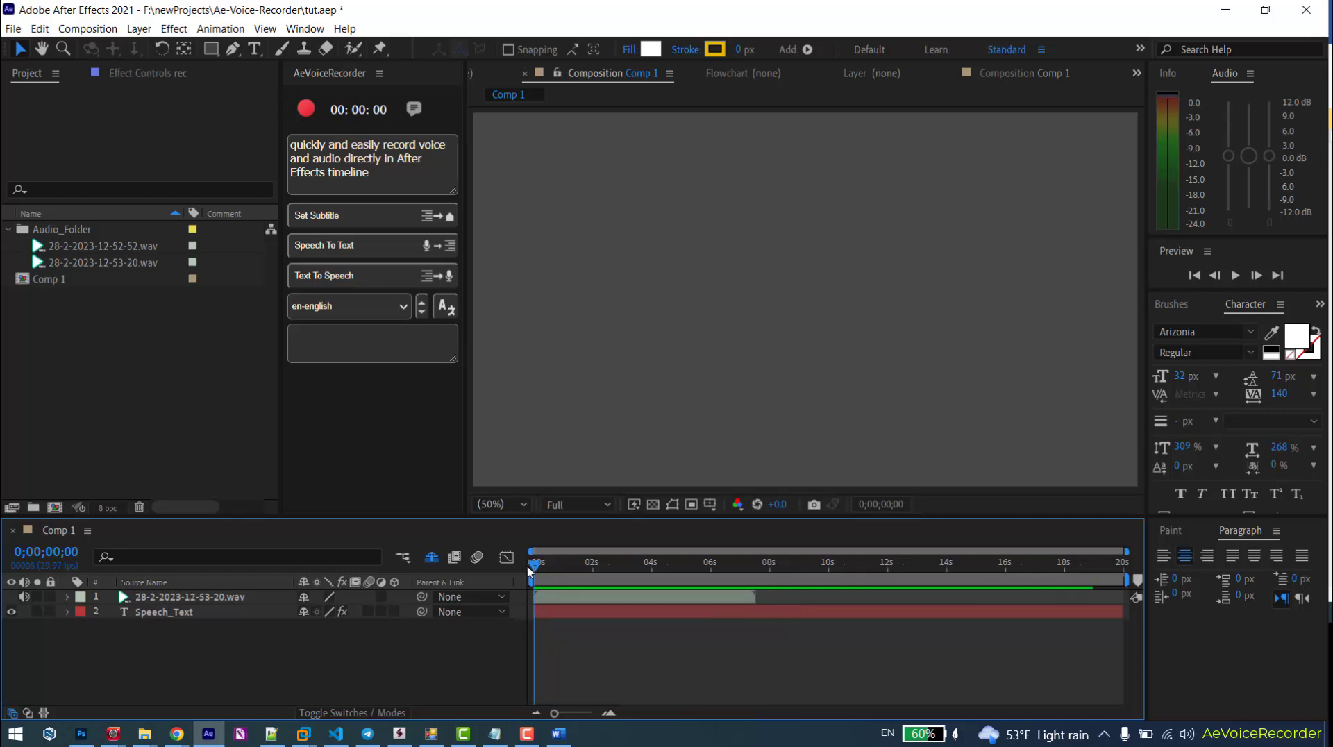
- Set 'quickly and easily record voice and audio' as the opening subtitle
left_click_drag(290, 144, 349, 158)
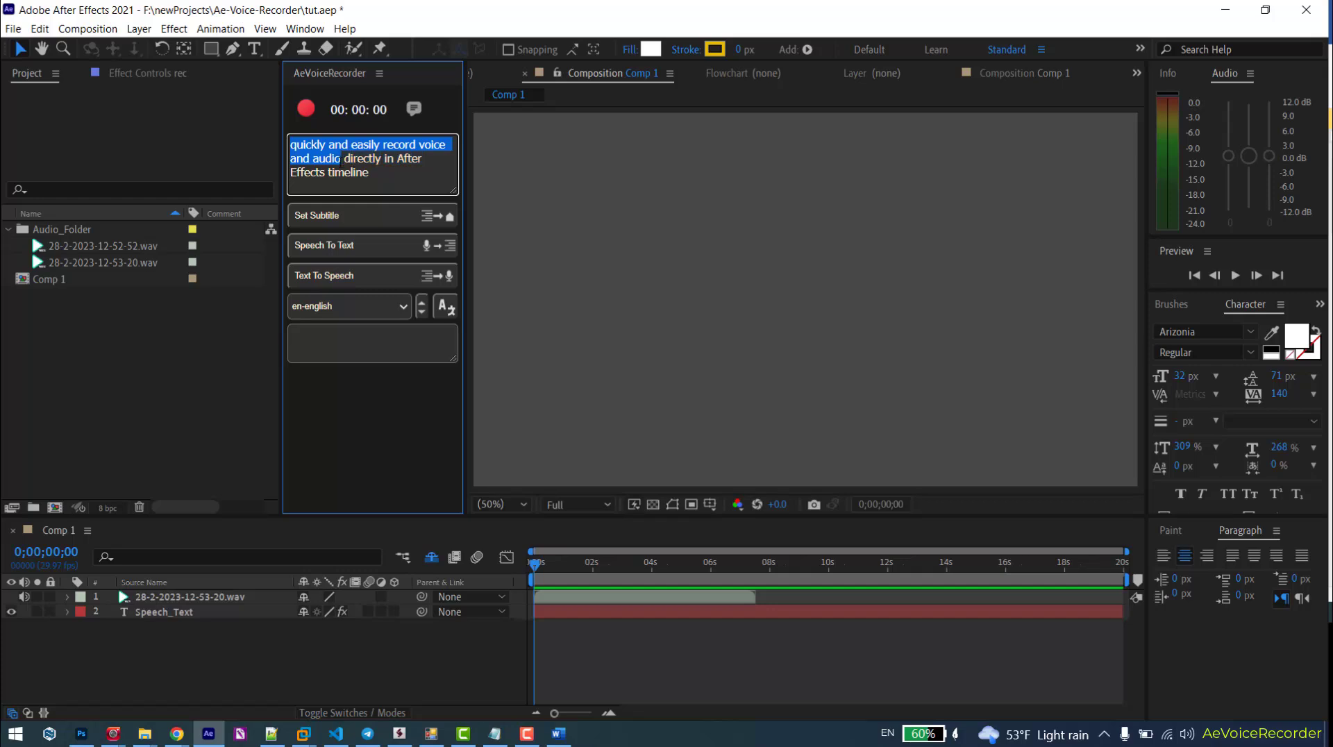
left_click(327, 216)
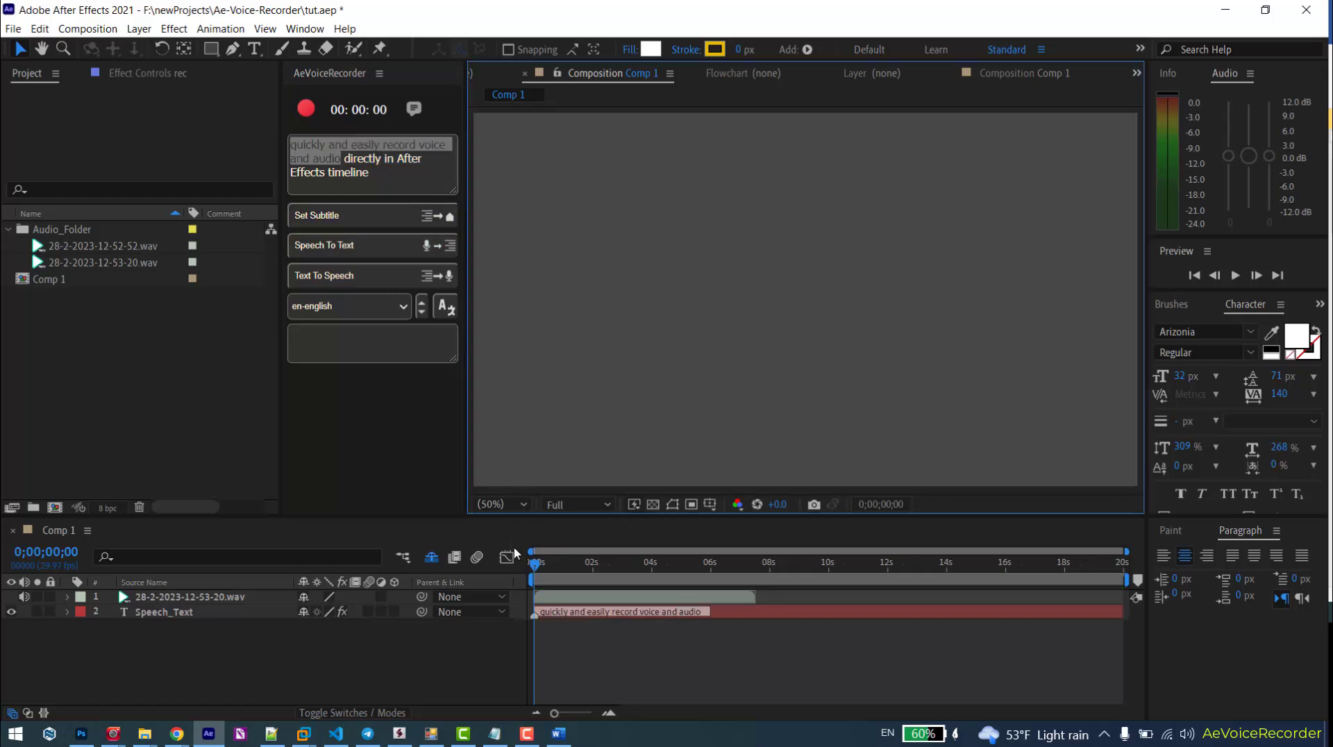
left_click_drag(535, 571, 645, 568)
- Add 'directly in After Effects timeline' as the next subtitle and play back to check timing
left_click(342, 159)
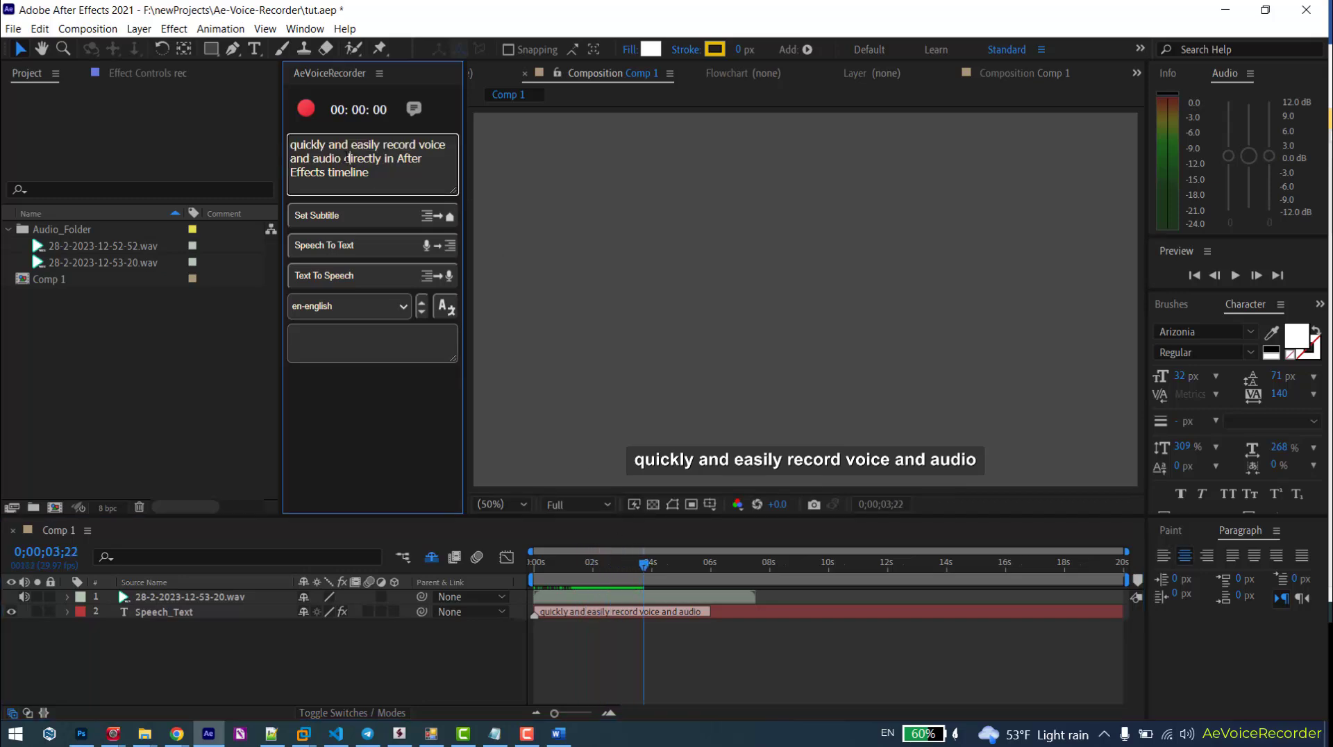
left_click(369, 172, "shift")
left_click(358, 215)
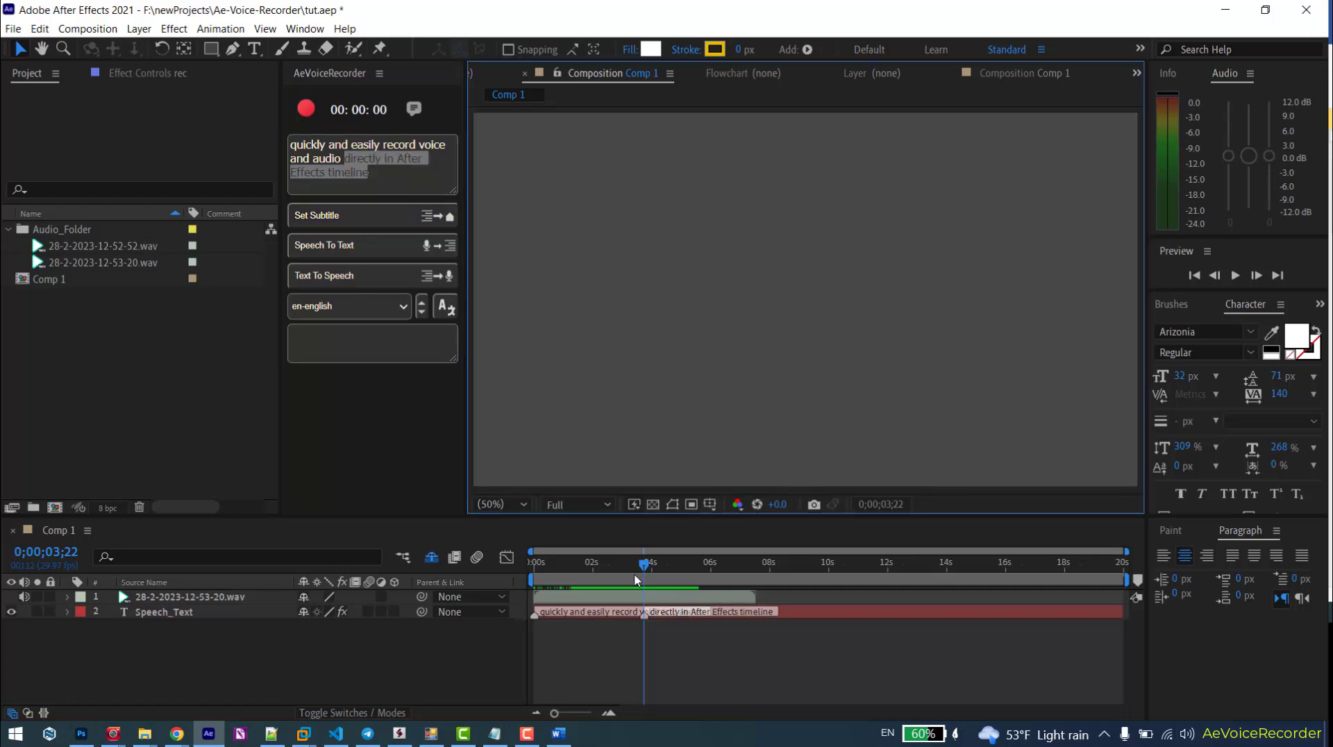
left_click_drag(648, 570, 698, 569)
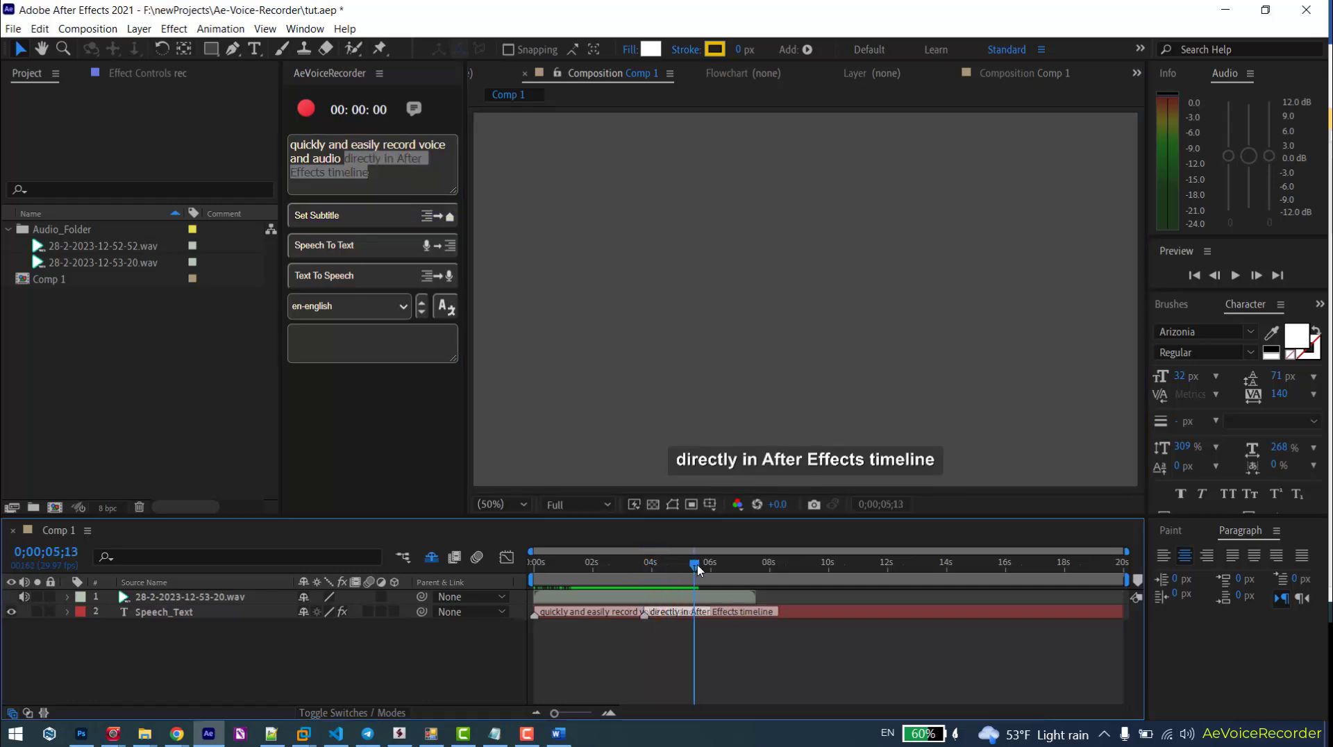
key("space")
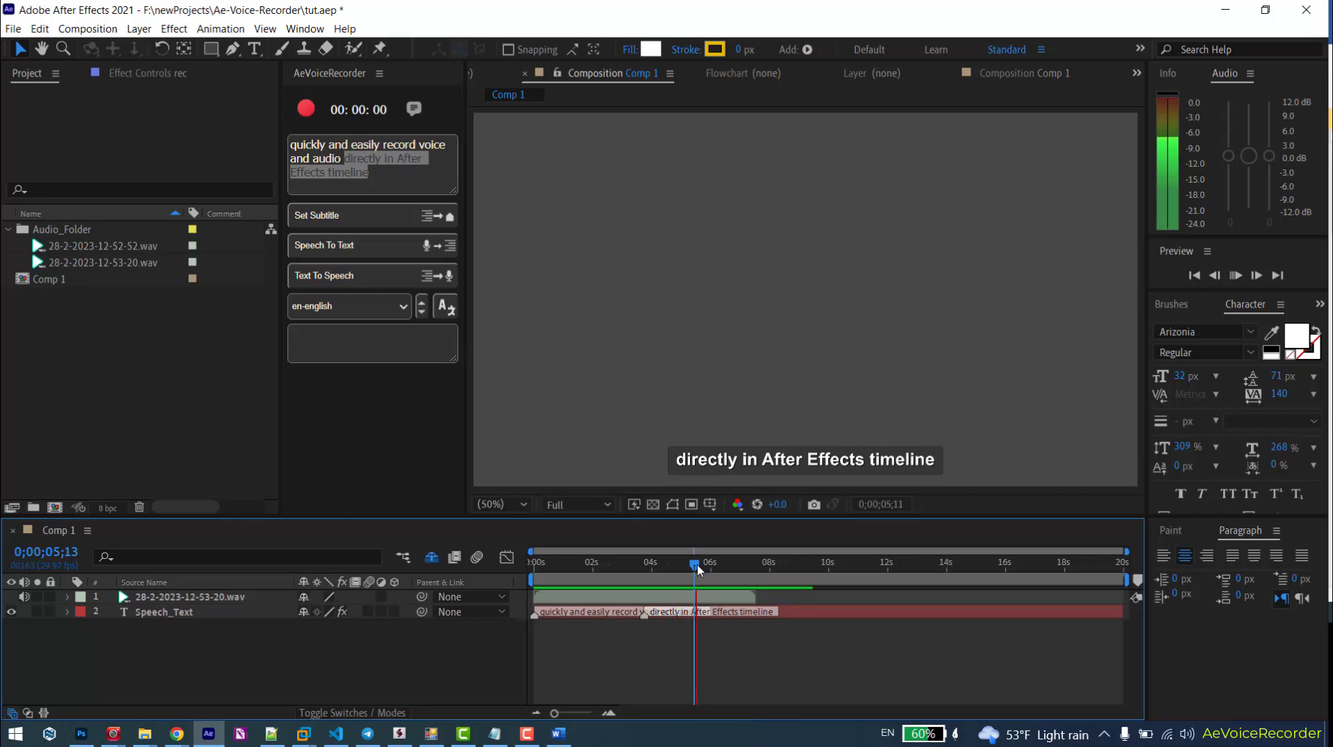
left_click_drag(699, 569, 752, 566)
- Set the transcript, broken into two lines, as a combined subtitle around seven seconds
left_click(373, 158)
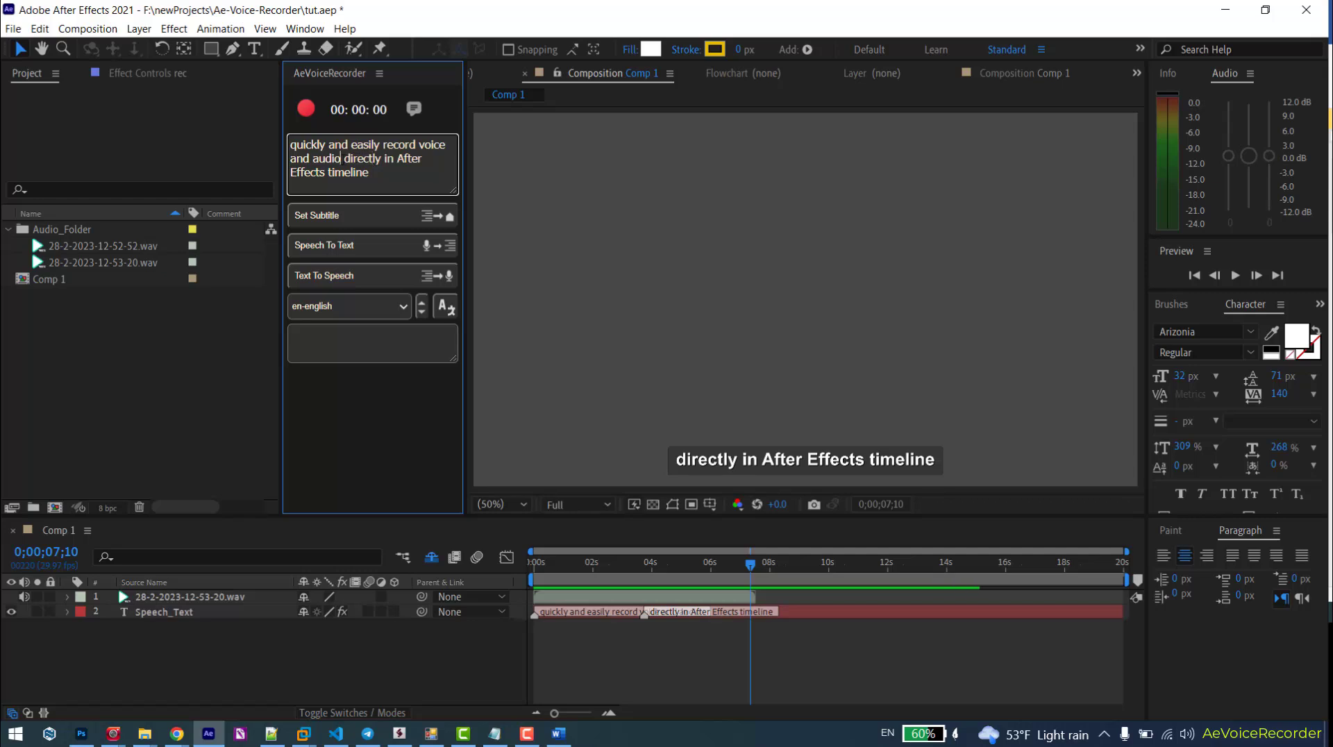
key("Return")
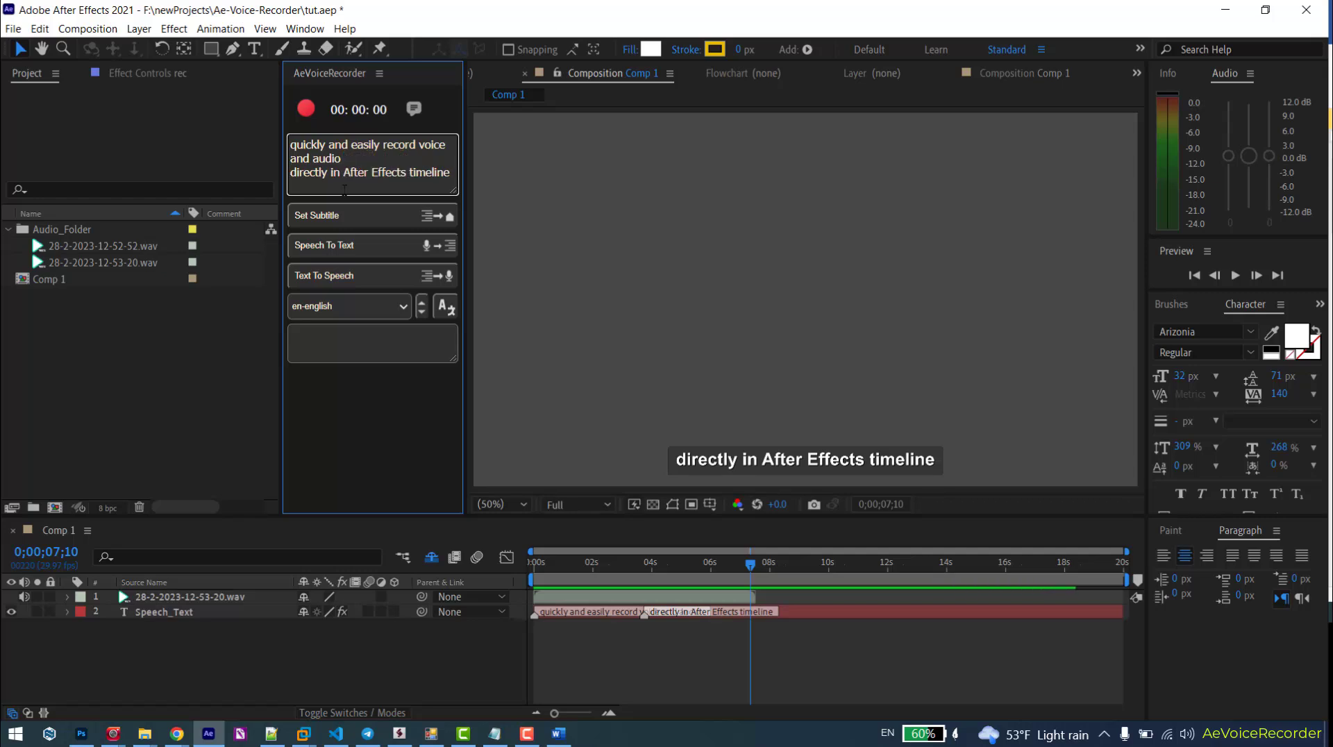
left_click(336, 216)
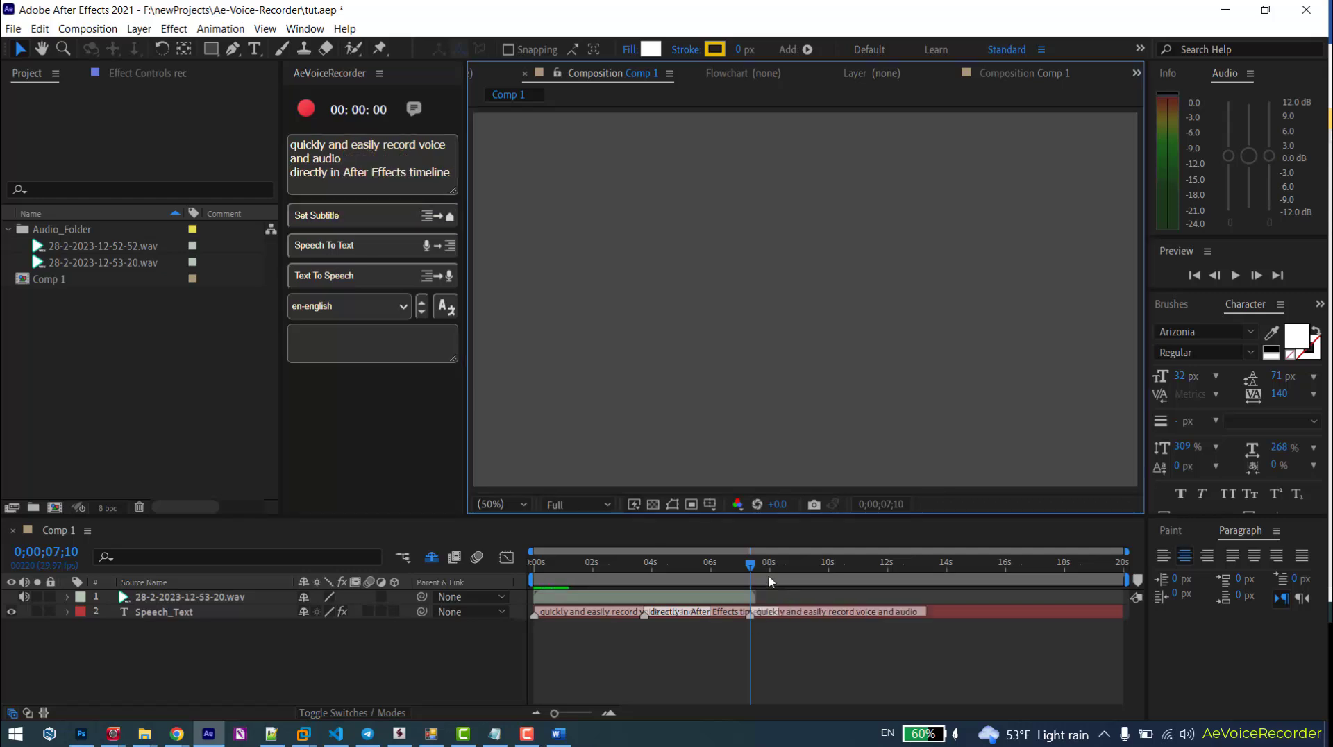
key("space")
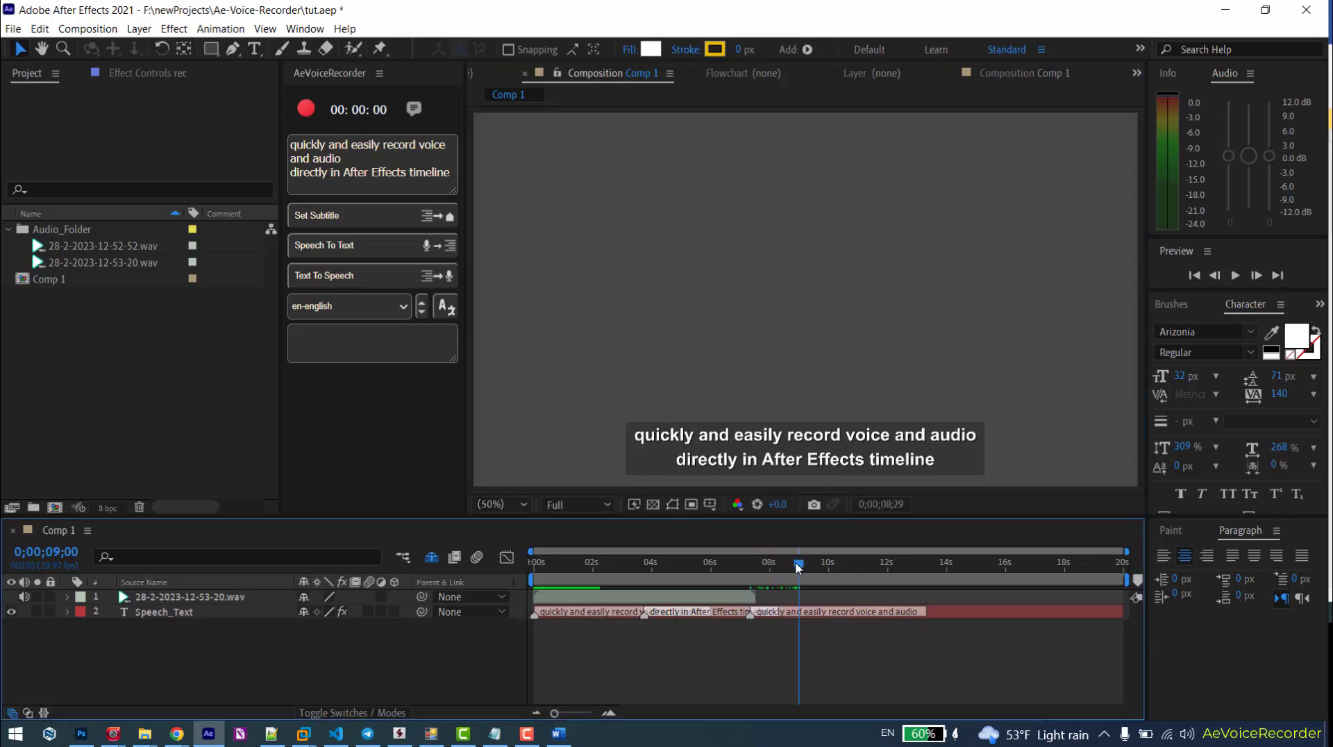
left_click_drag(799, 568, 924, 573)
left_click(931, 614)
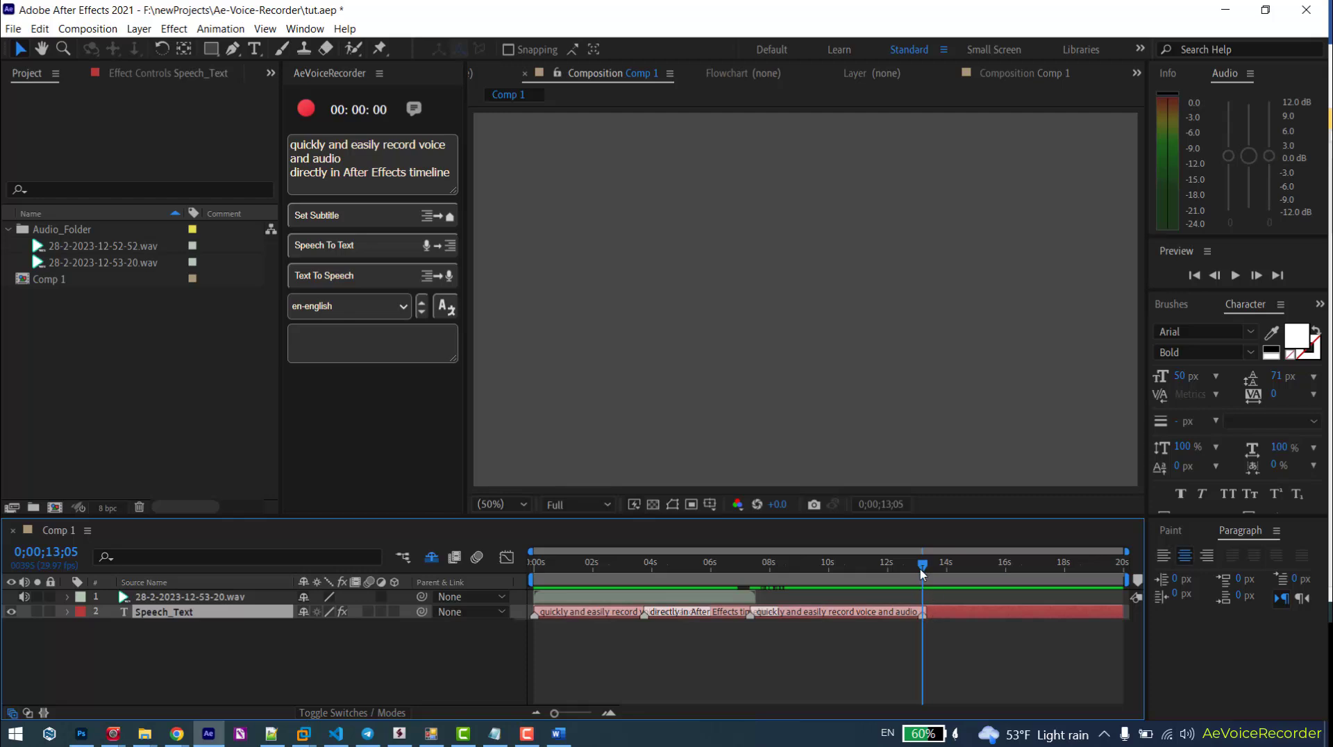
mouse_move(922, 568)
left_mouse_down()
mouse_move(899, 571)
mouse_move(938, 576)
mouse_move(911, 577)
left_mouse_up()
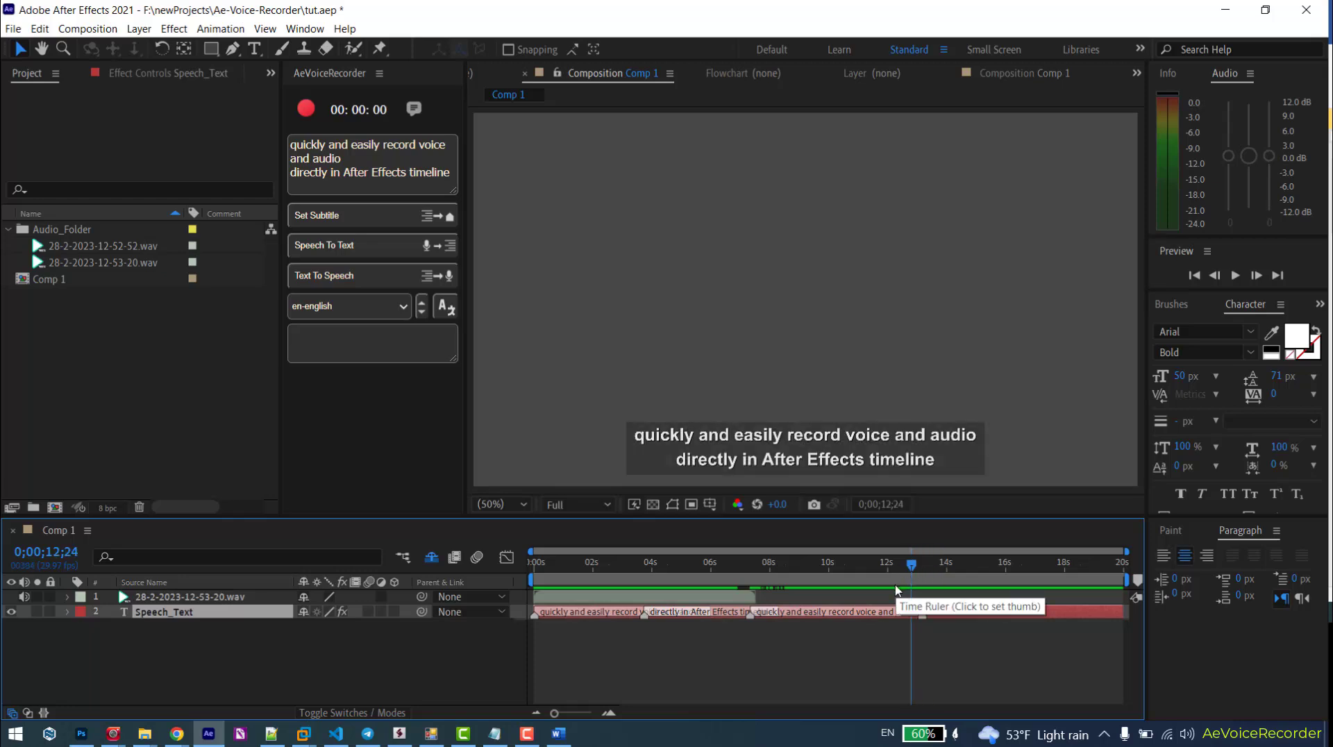
- In Speech_Text's Effect Controls, turn off the shadow and try, then cancel, a dark red text colour
left_click(781, 439)
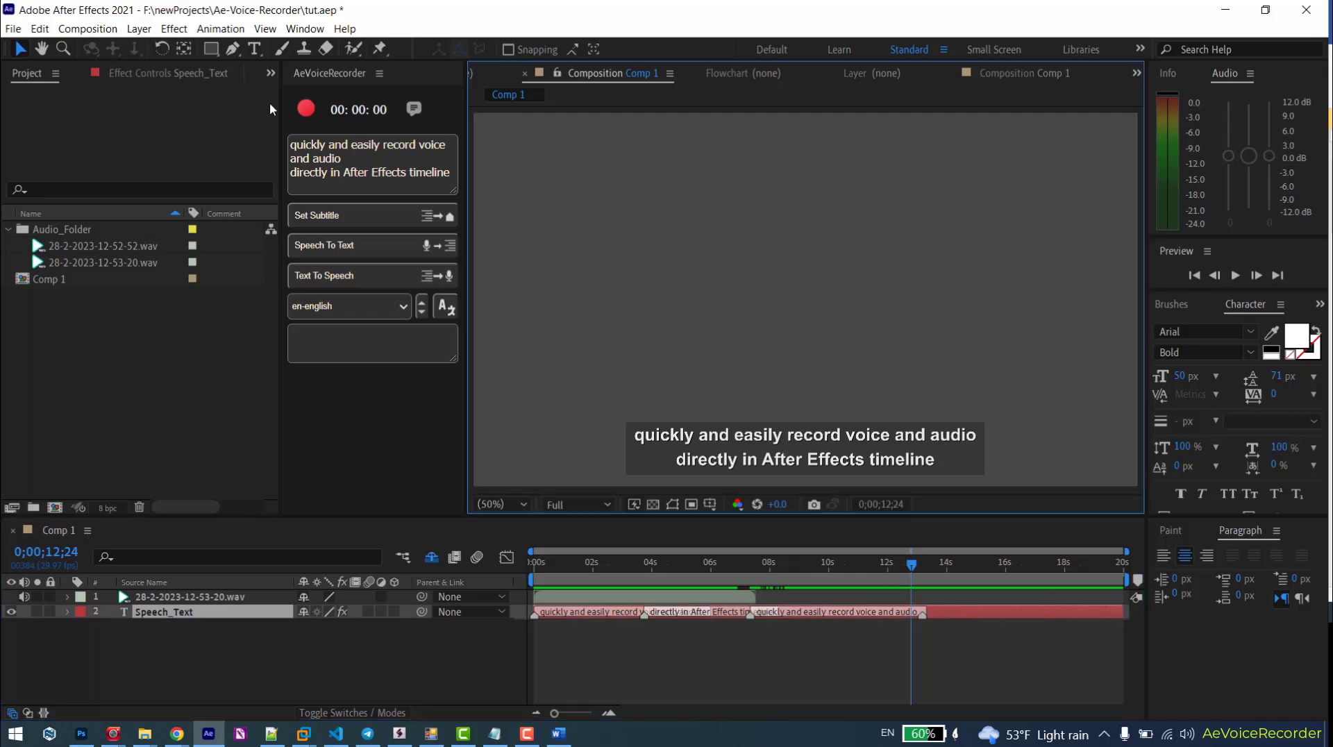
left_click(167, 77)
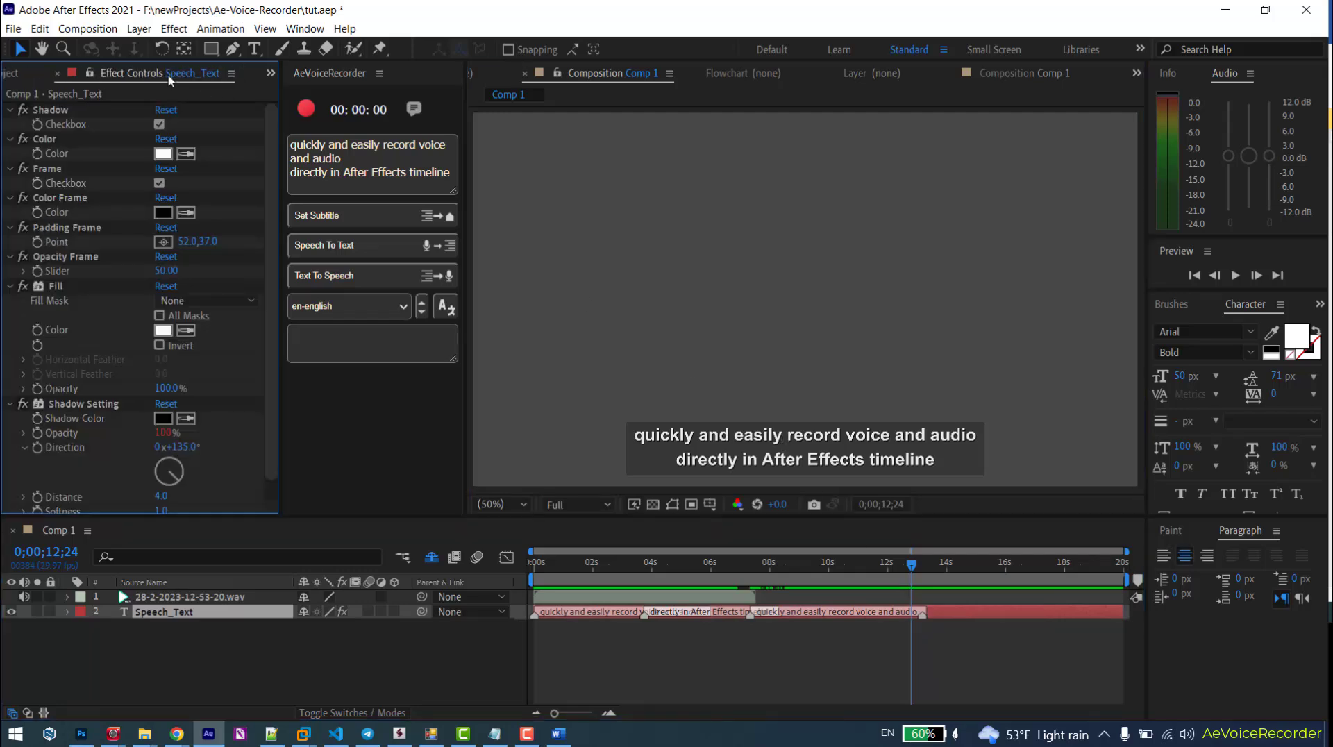
left_click(160, 125)
left_click(163, 154)
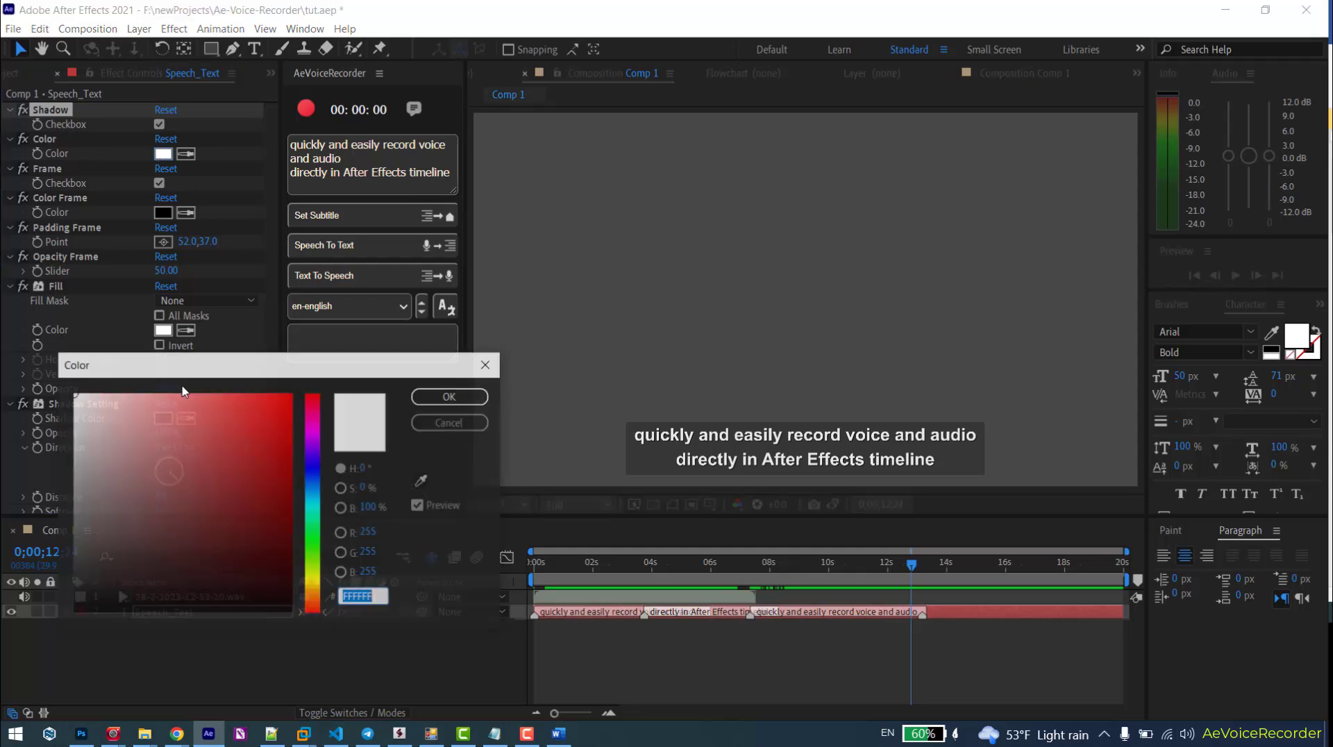
mouse_move(281, 406)
left_mouse_down()
mouse_move(224, 523)
mouse_move(110, 414)
mouse_move(152, 418)
left_mouse_up()
left_click(450, 422)
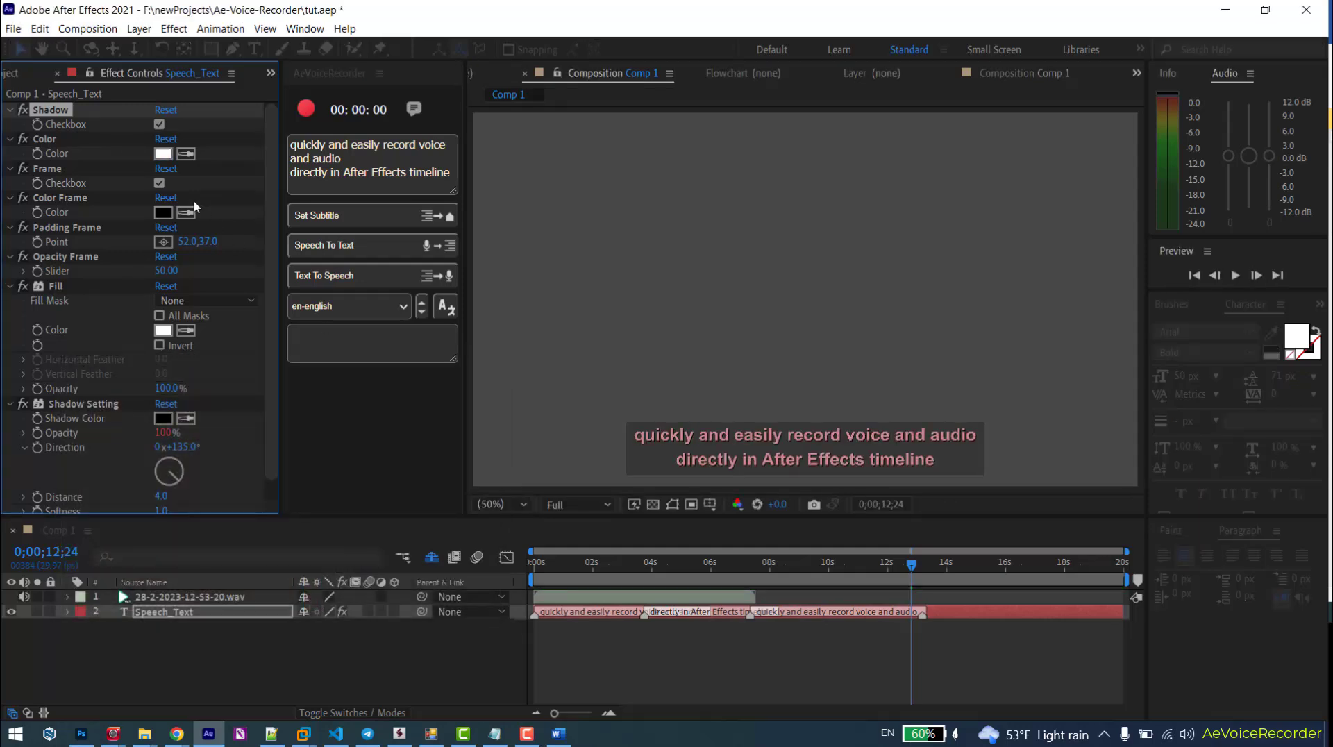
- Toggle the subtitle box off and on, and try then undo padding and opacity changes
left_click(159, 184)
left_click(159, 184)
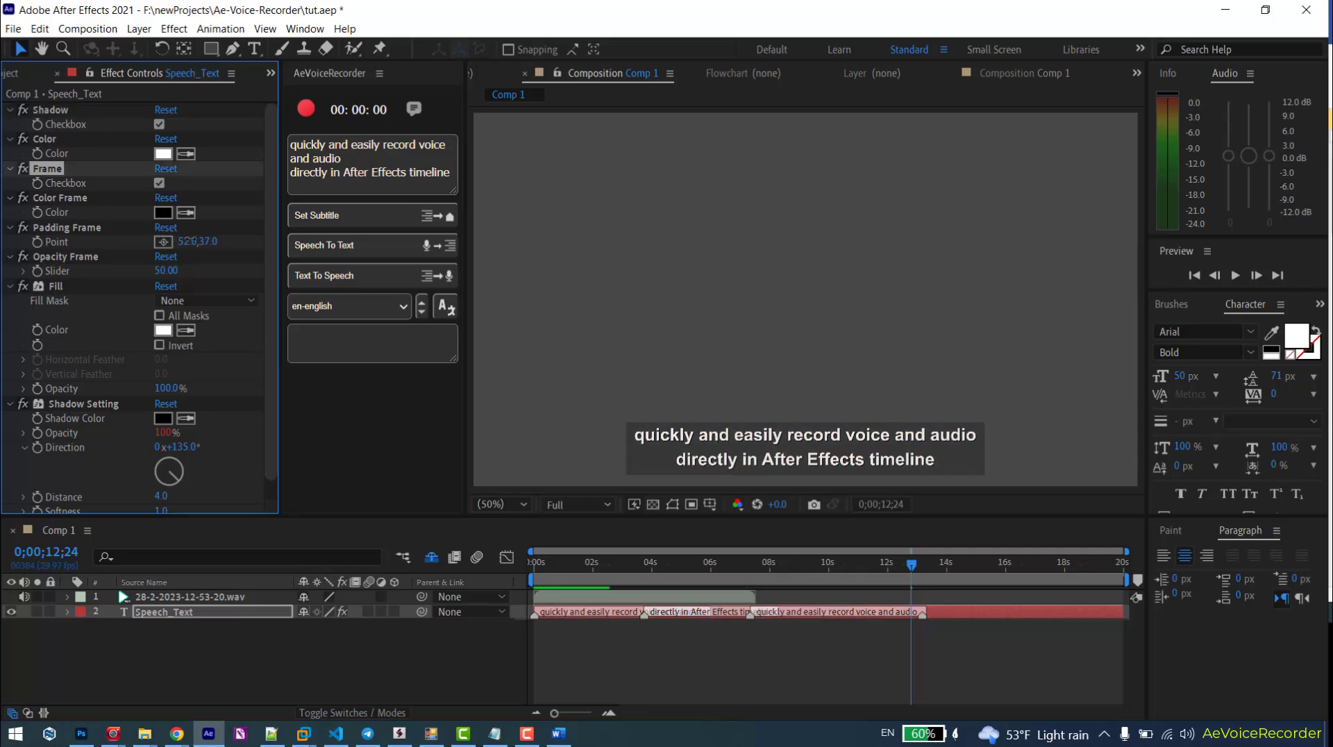
mouse_move(210, 242)
left_mouse_down()
mouse_move(237, 242)
mouse_move(211, 246)
left_mouse_up()
key("ctrl+z")
left_click_drag(165, 276, 165, 270)
key("ctrl+z")
- Drag the boxed subtitle up to the top of the Comp 1 frame
scroll(128, 402, "down", 1)
scroll(131, 391, "up", 1)
left_click(776, 437)
left_click_drag(776, 437, 791, 169)
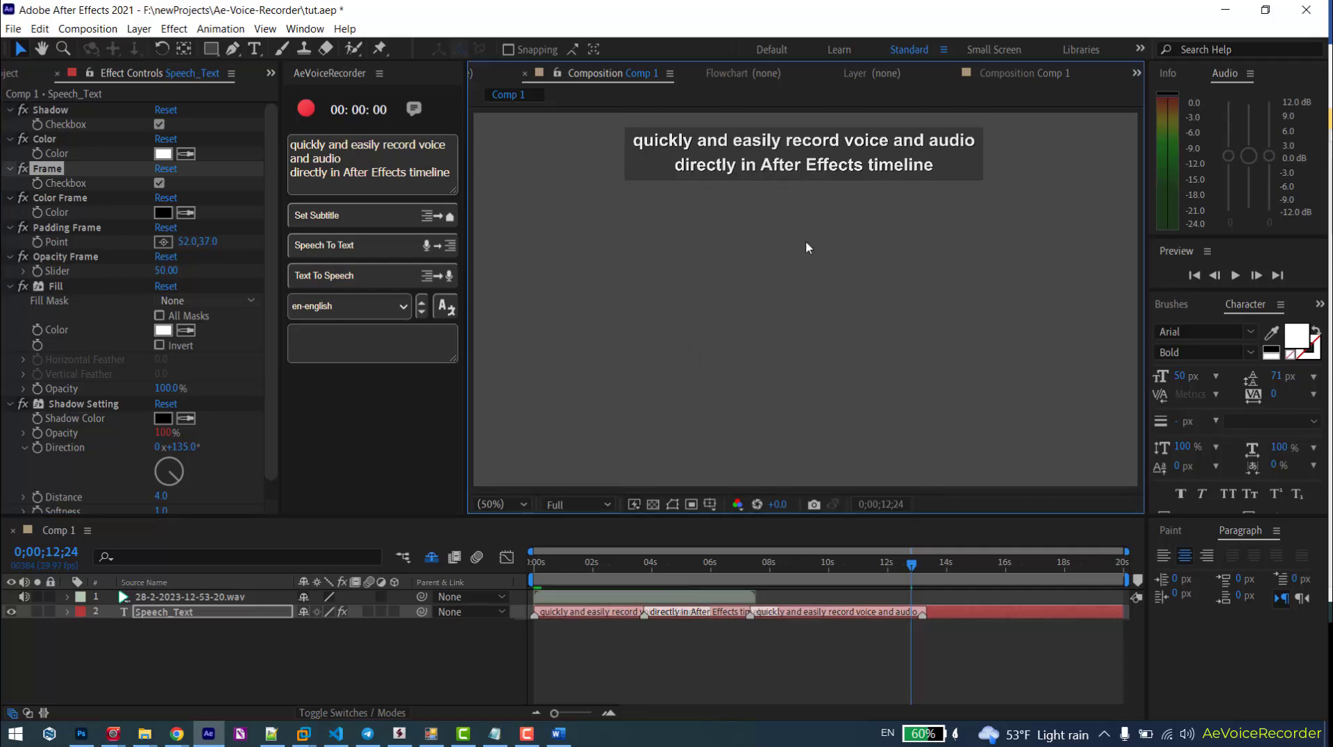
- Return the subtitle to the bottom, trying Arizonia and wider tracking before reverting to Arial Bold, 0 tracking
key("ctrl+z")
left_click(1251, 334)
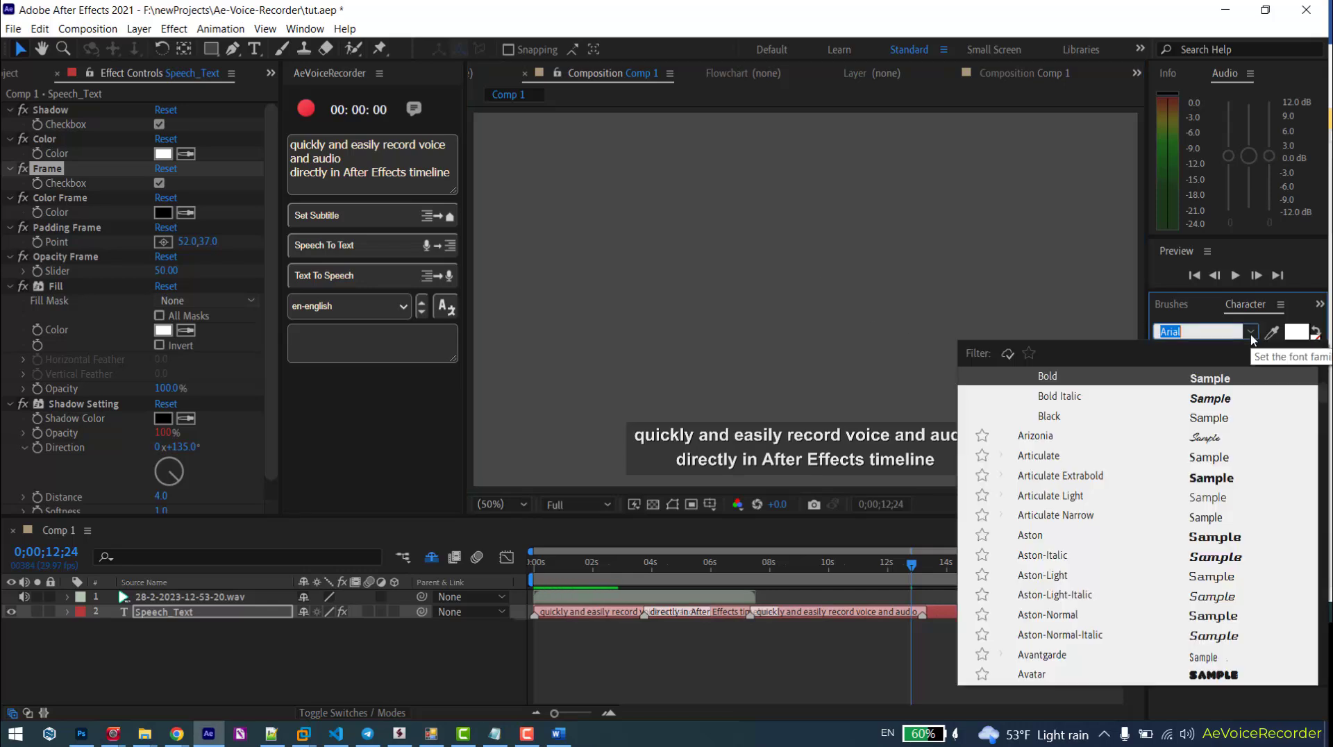
left_click(1185, 435)
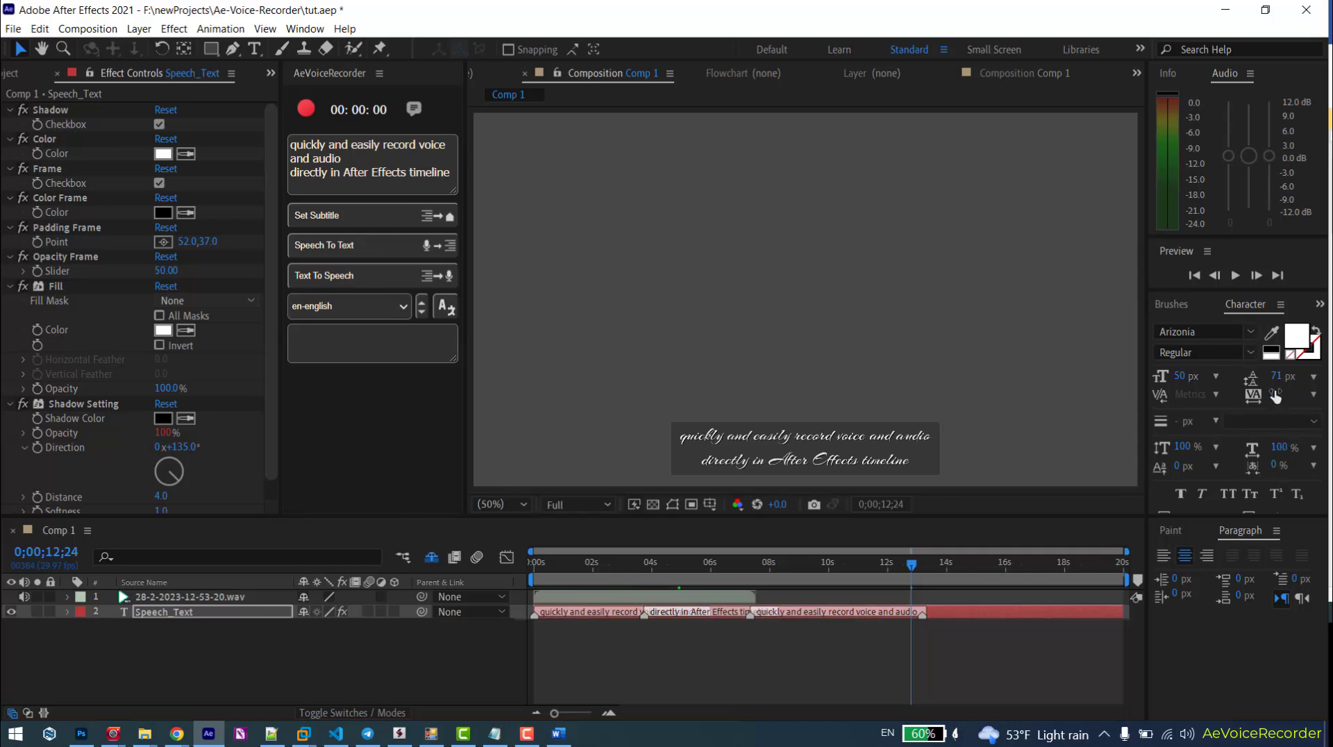
mouse_move(1276, 394)
left_mouse_down()
mouse_move(1328, 394)
mouse_move(1296, 395)
left_mouse_up()
key("ctrl+z")
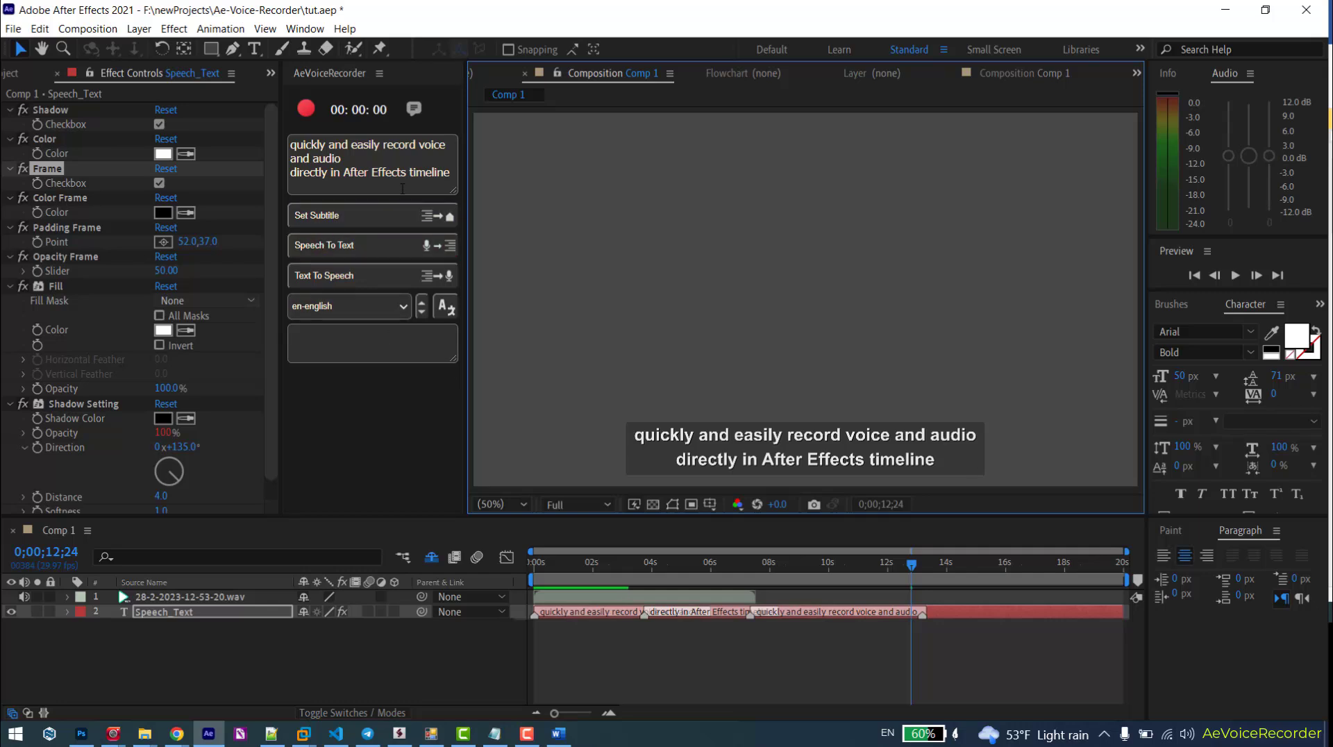
- Add 'Super easy to use' as a Speech_Text subtitle starting at about 16;10
left_click(433, 179)
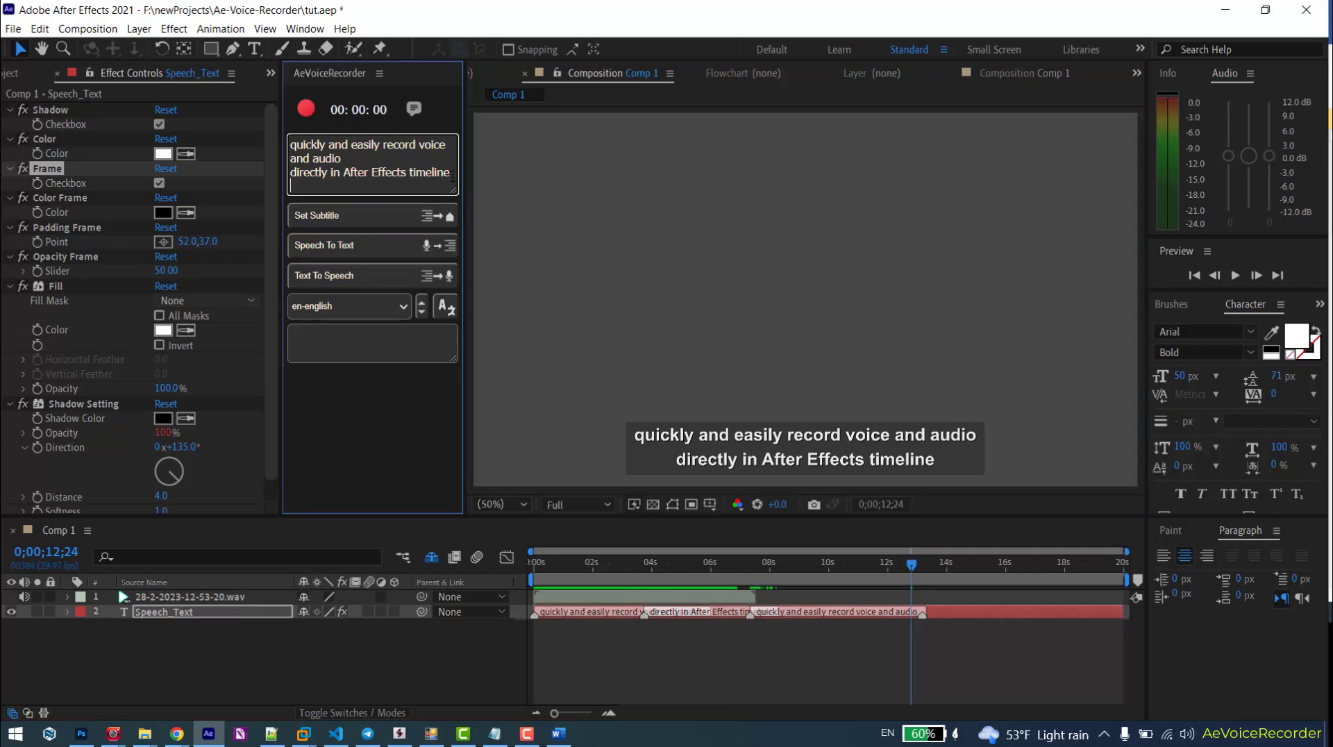
type("Super e")
type("asy to")
type(" ud")
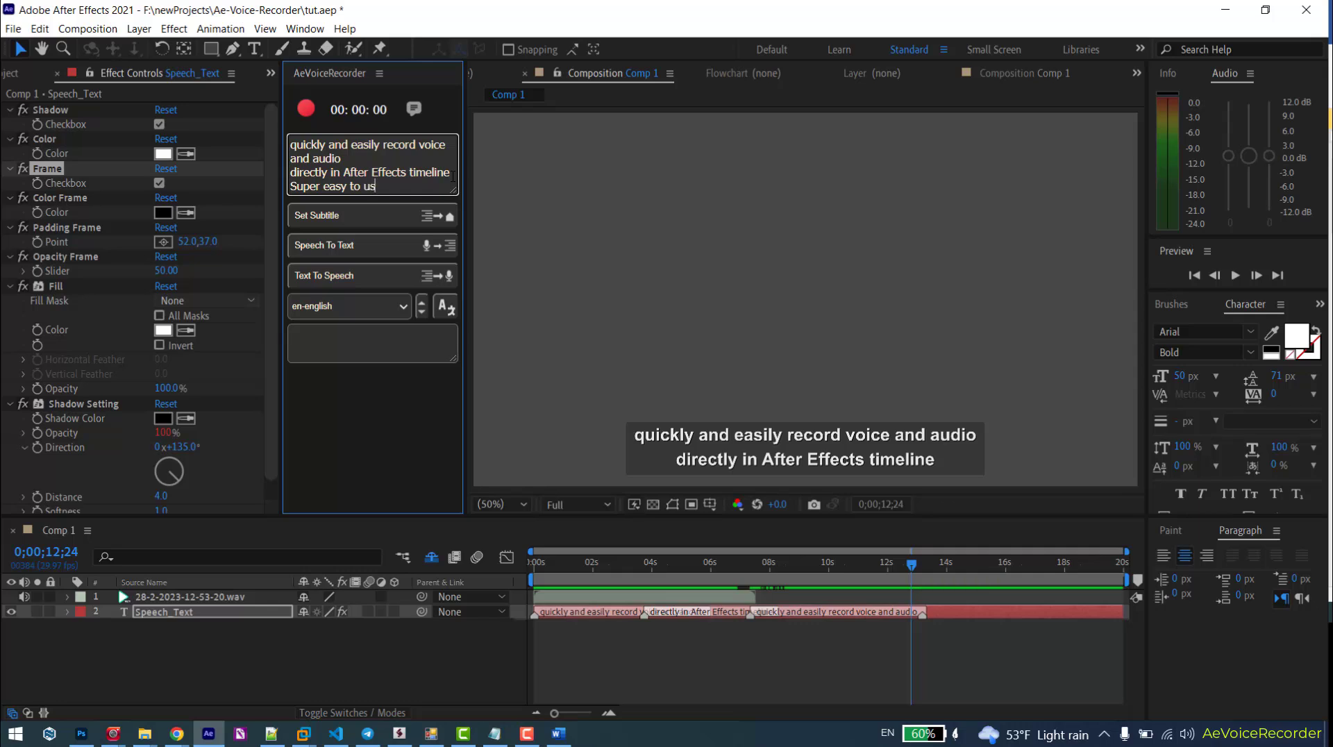
left_click_drag(387, 188, 286, 206)
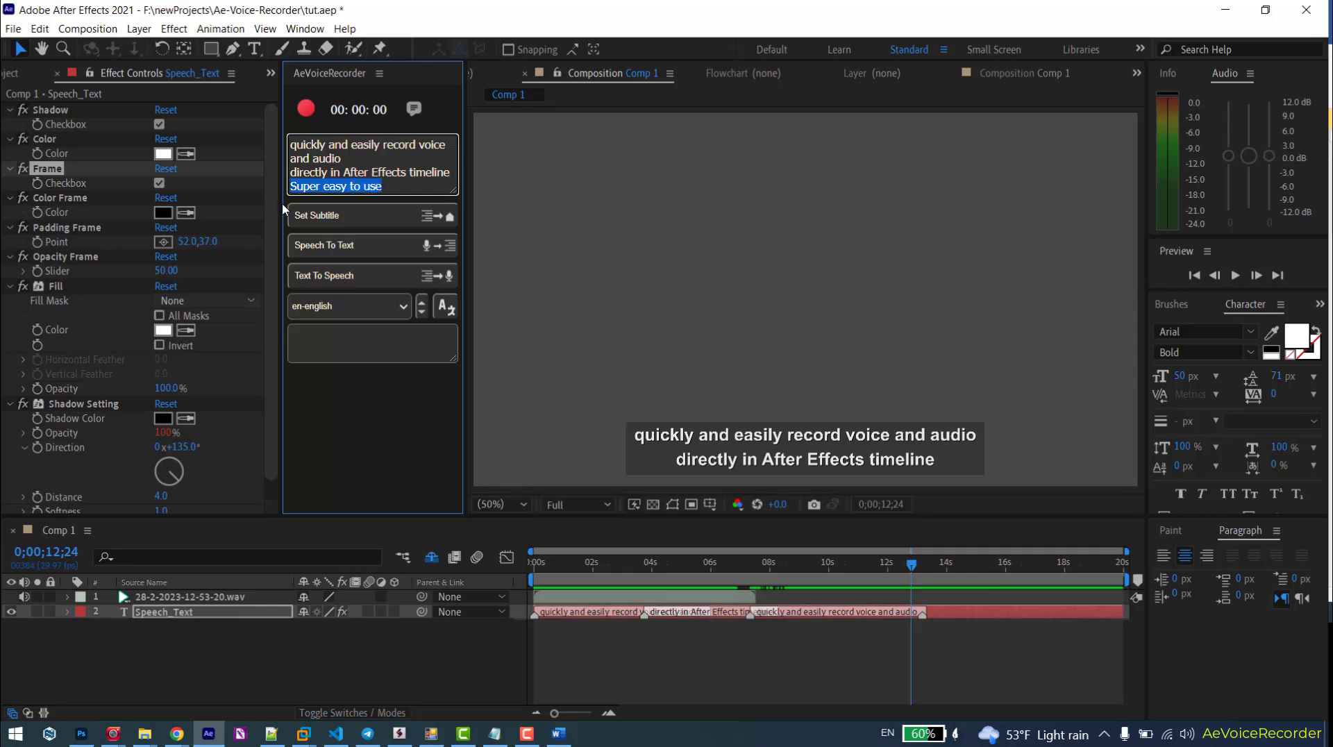
left_click(960, 562)
left_click_drag(964, 560, 1073, 570)
left_click(368, 228)
- Delete the leftover 'Super easy to use' line and the empty last line from the input text
left_click_drag(384, 186, 289, 186)
key("BackSpace")
key("BackSpace")
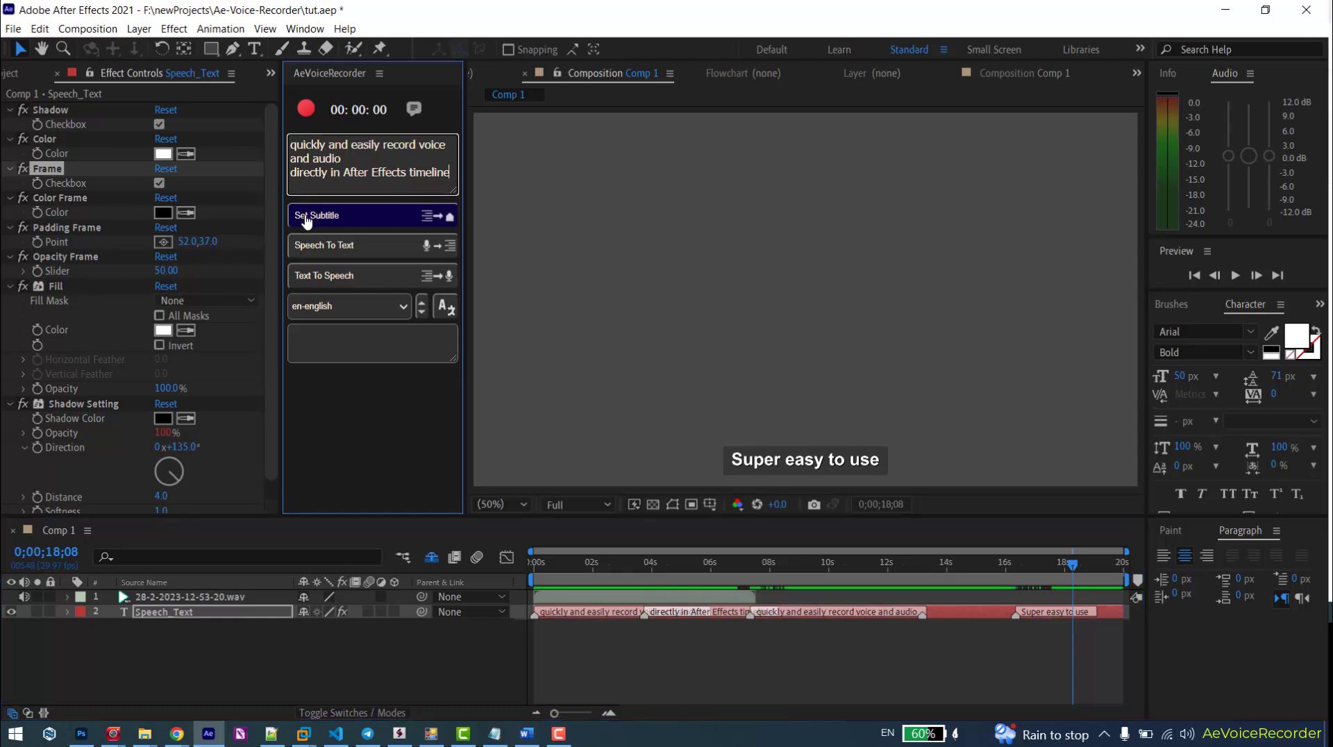
left_click(330, 257)
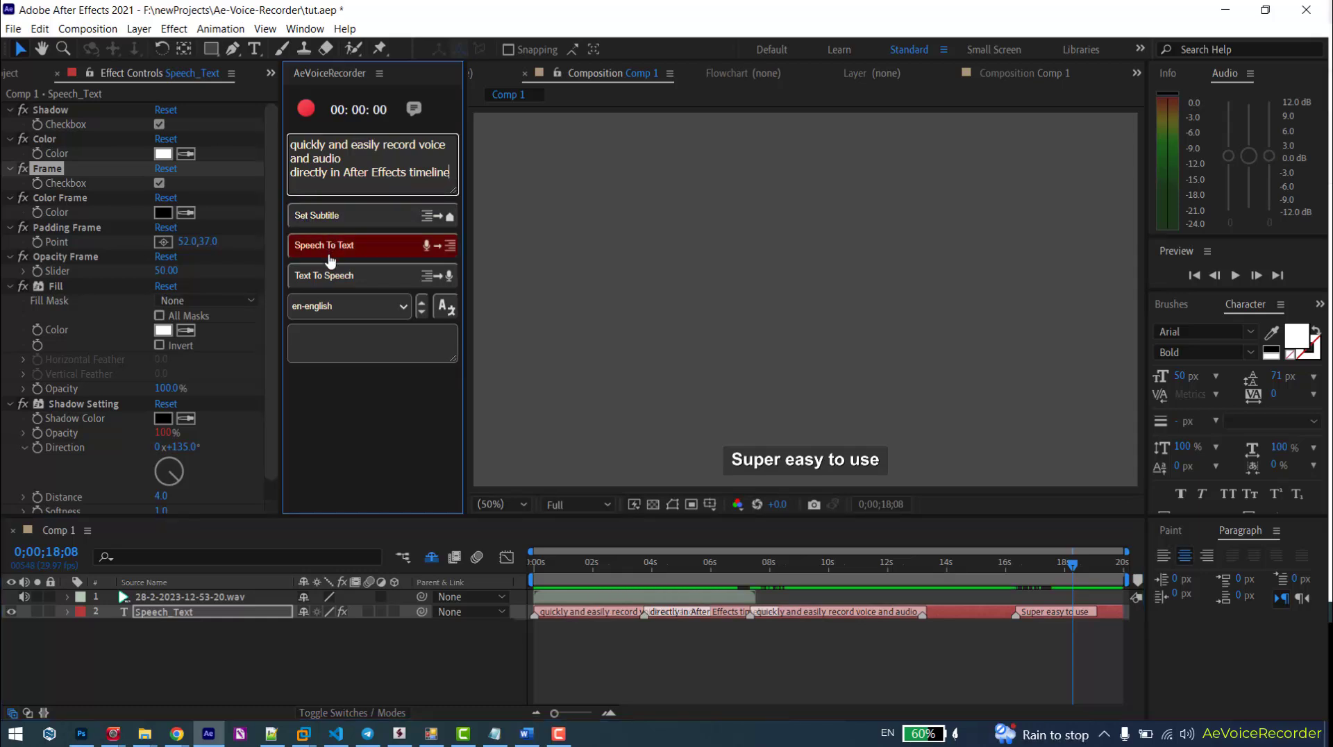
- Generate en-english text-to-speech audio from the subtitle text, starting at the composition's beginning
left_click(339, 311)
left_click(340, 314)
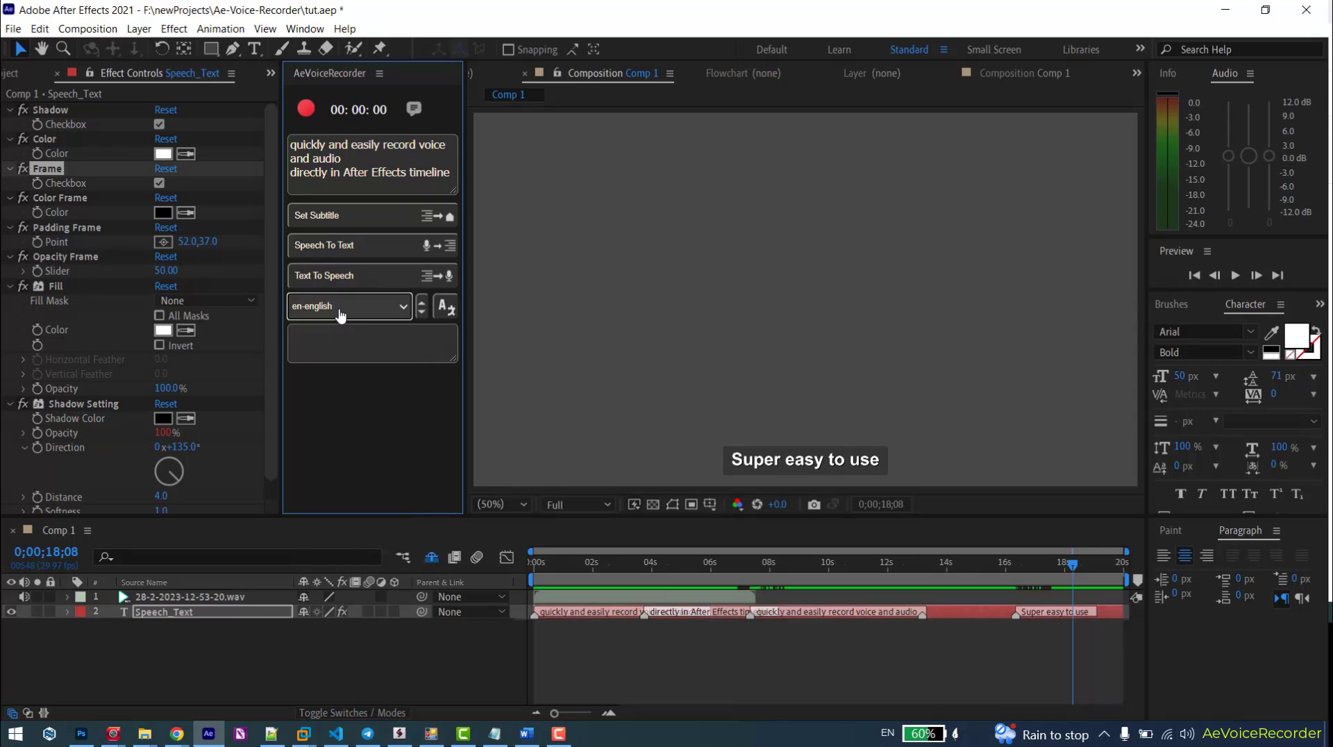
left_click(560, 566)
left_click_drag(549, 571, 526, 569)
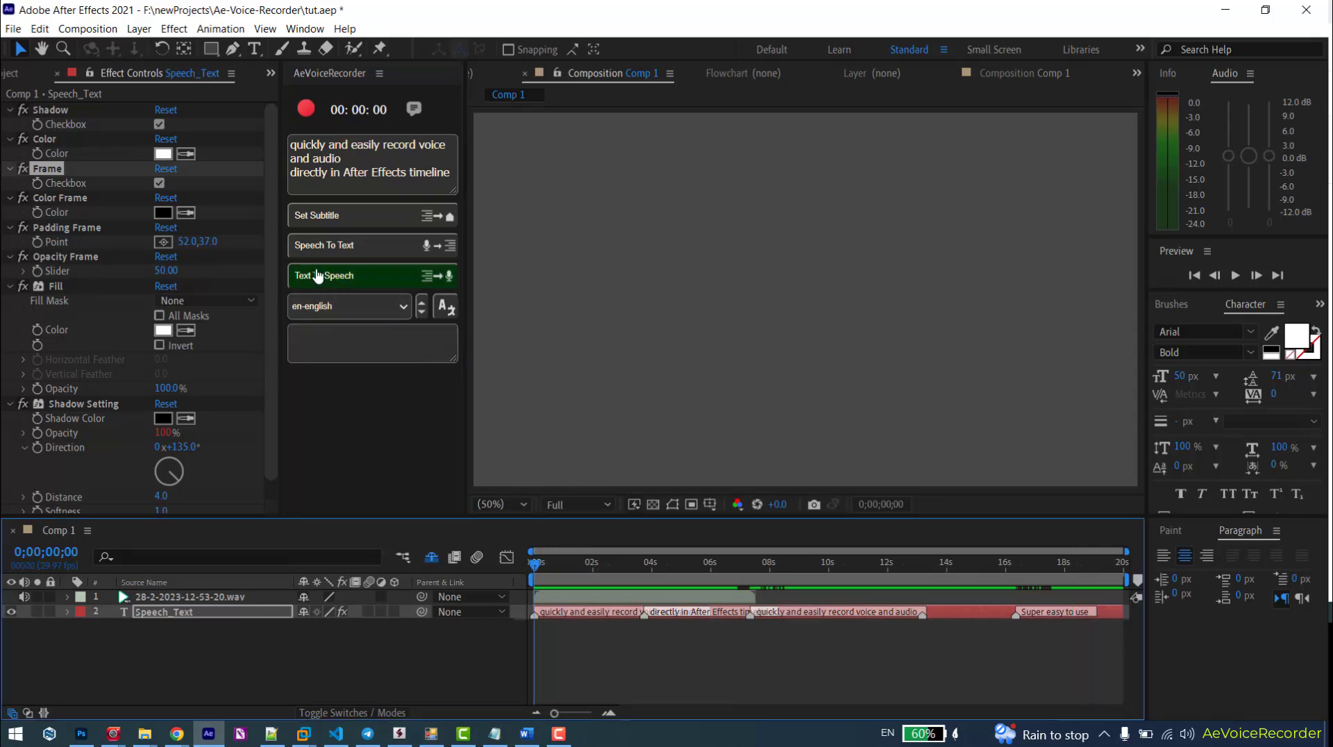
left_click(344, 278)
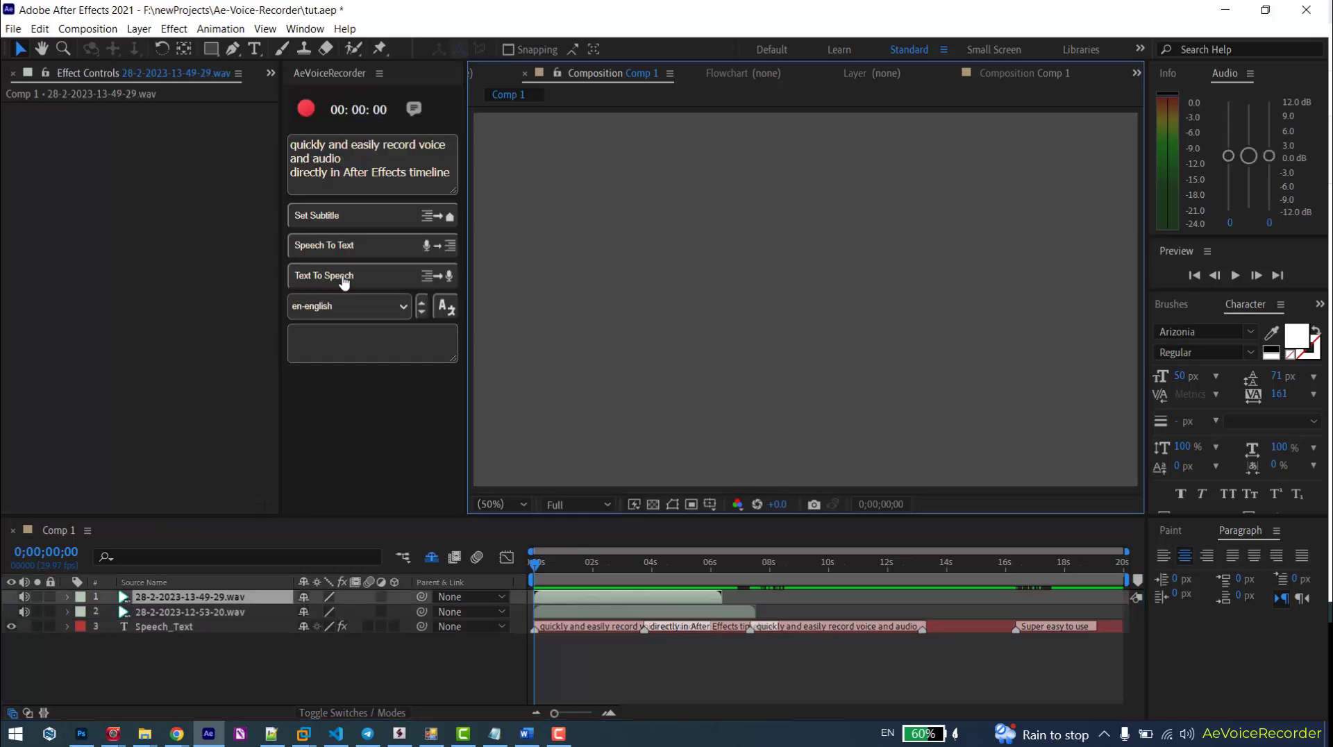
- Mute the original voice recording layer and preview the composition with the generated speech
left_click(25, 612)
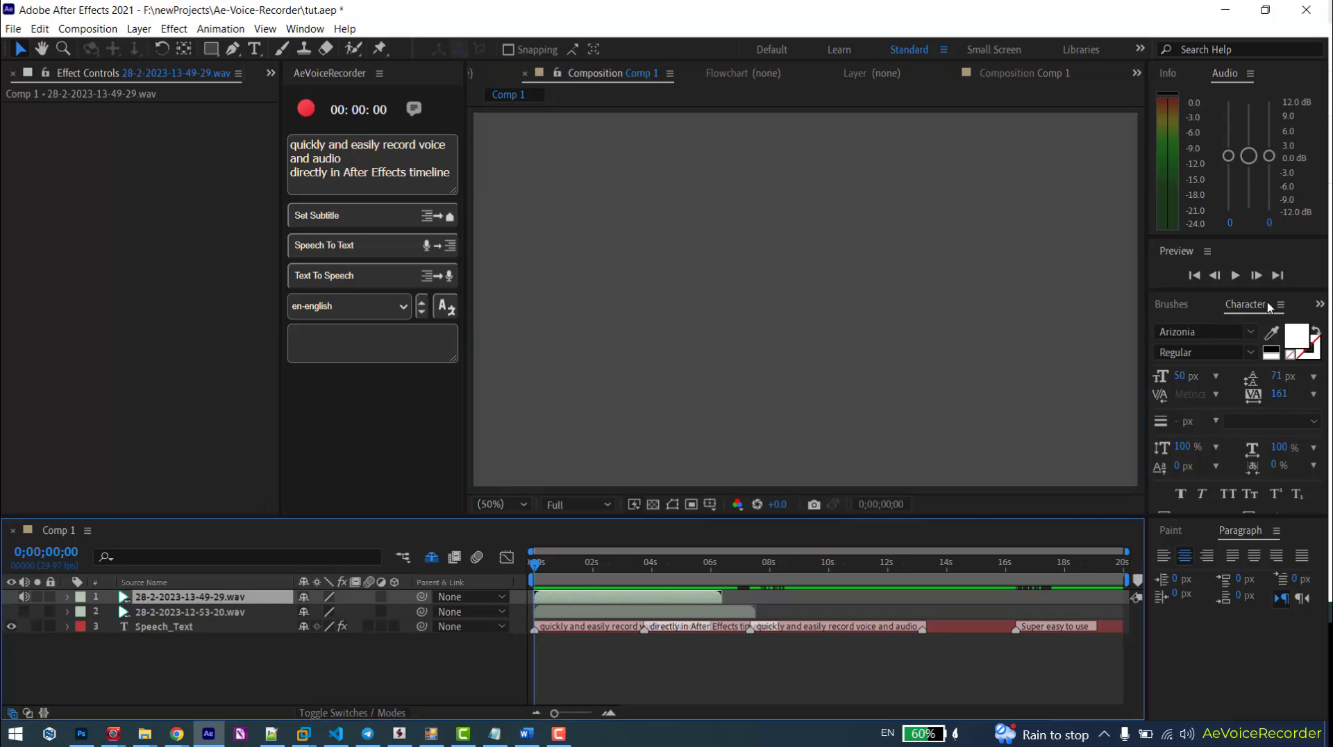
left_click(1236, 277)
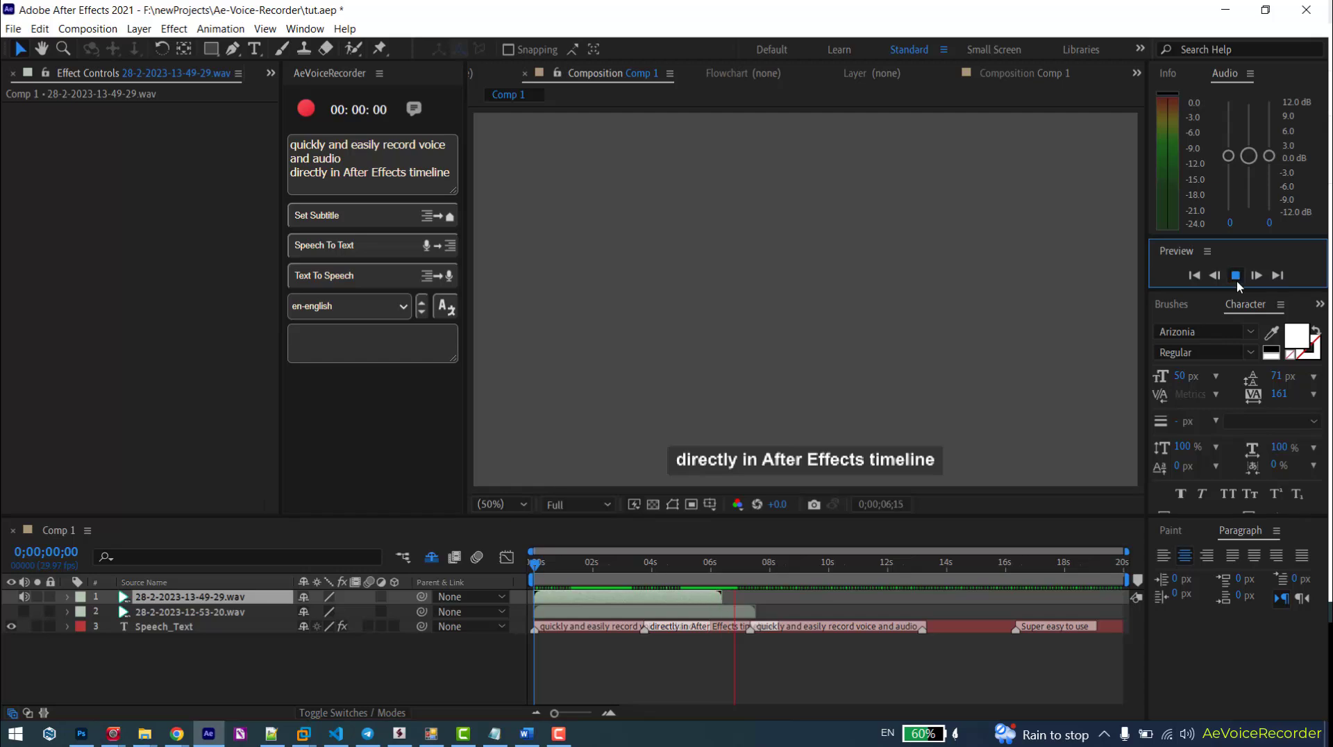
left_click(1236, 277)
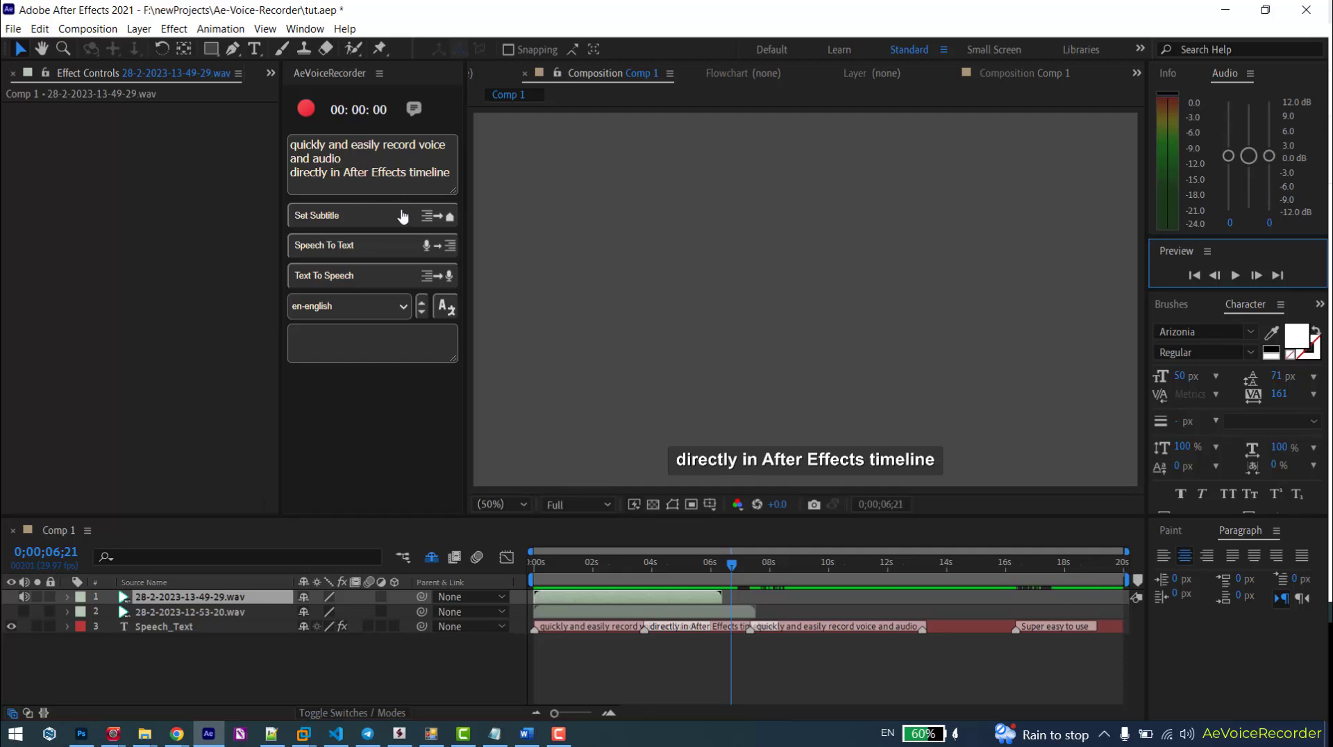
- Translate the subtitle text into ja-japanese and swap the Japanese and English text boxes
left_click(370, 307)
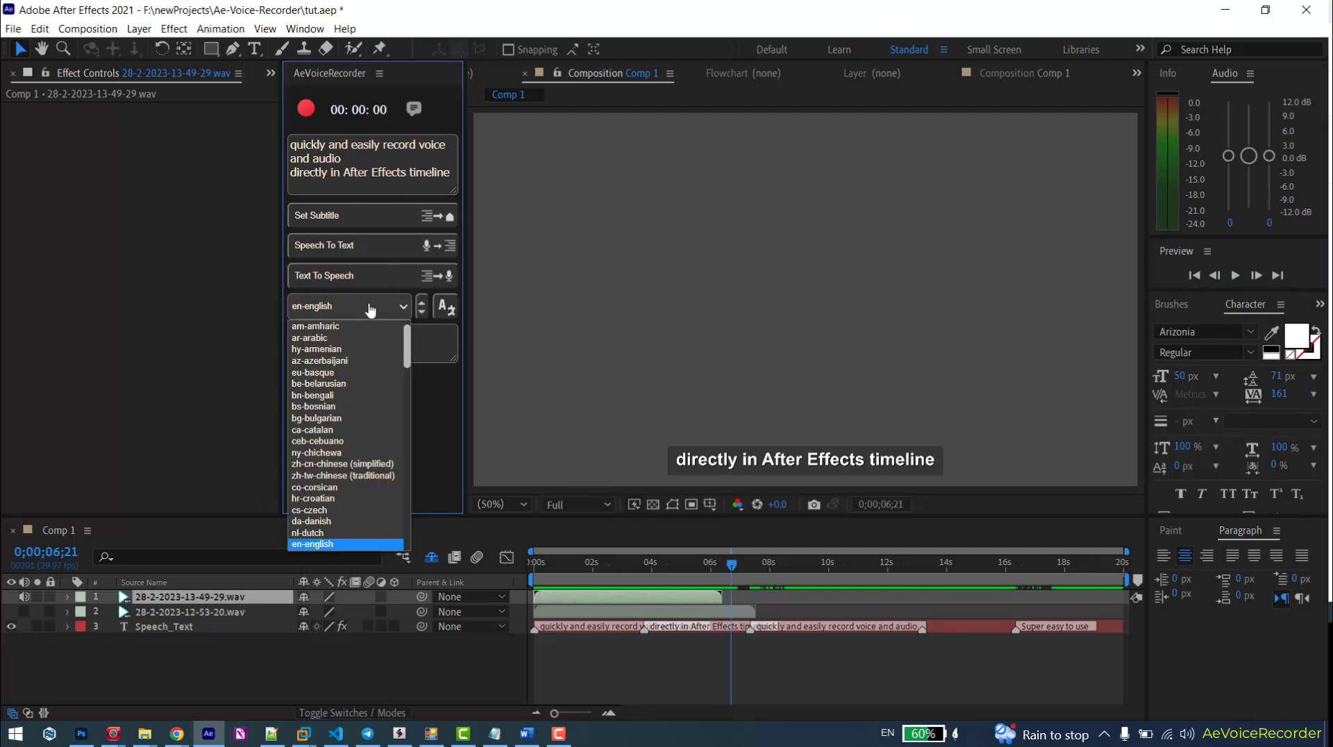
key("j")
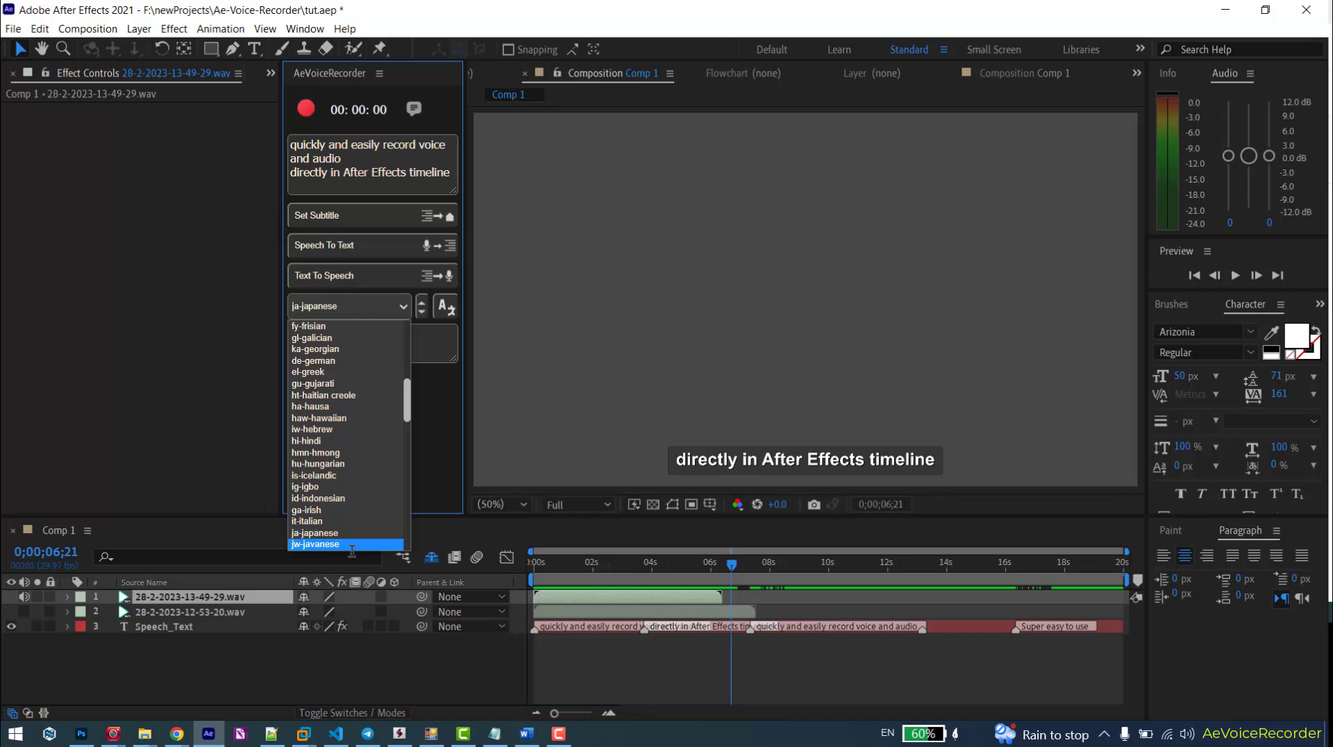
key("Escape")
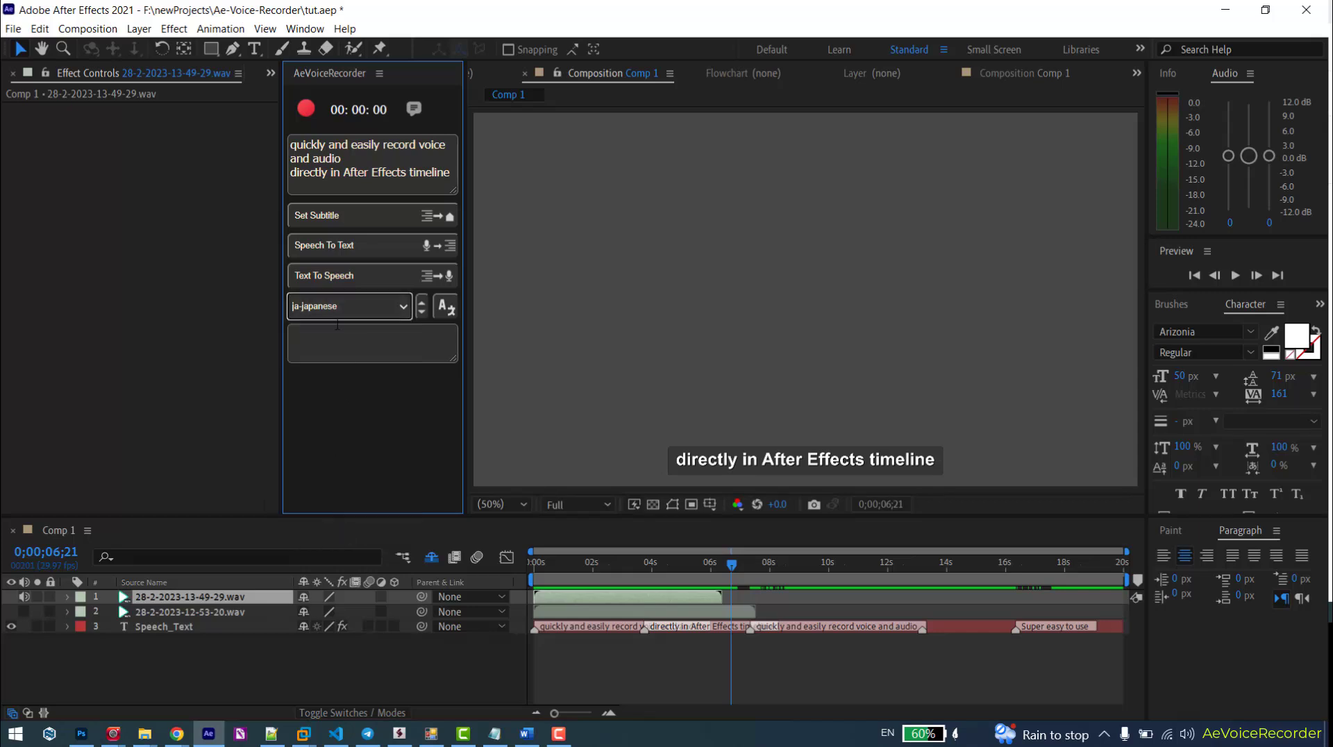
left_click(444, 310)
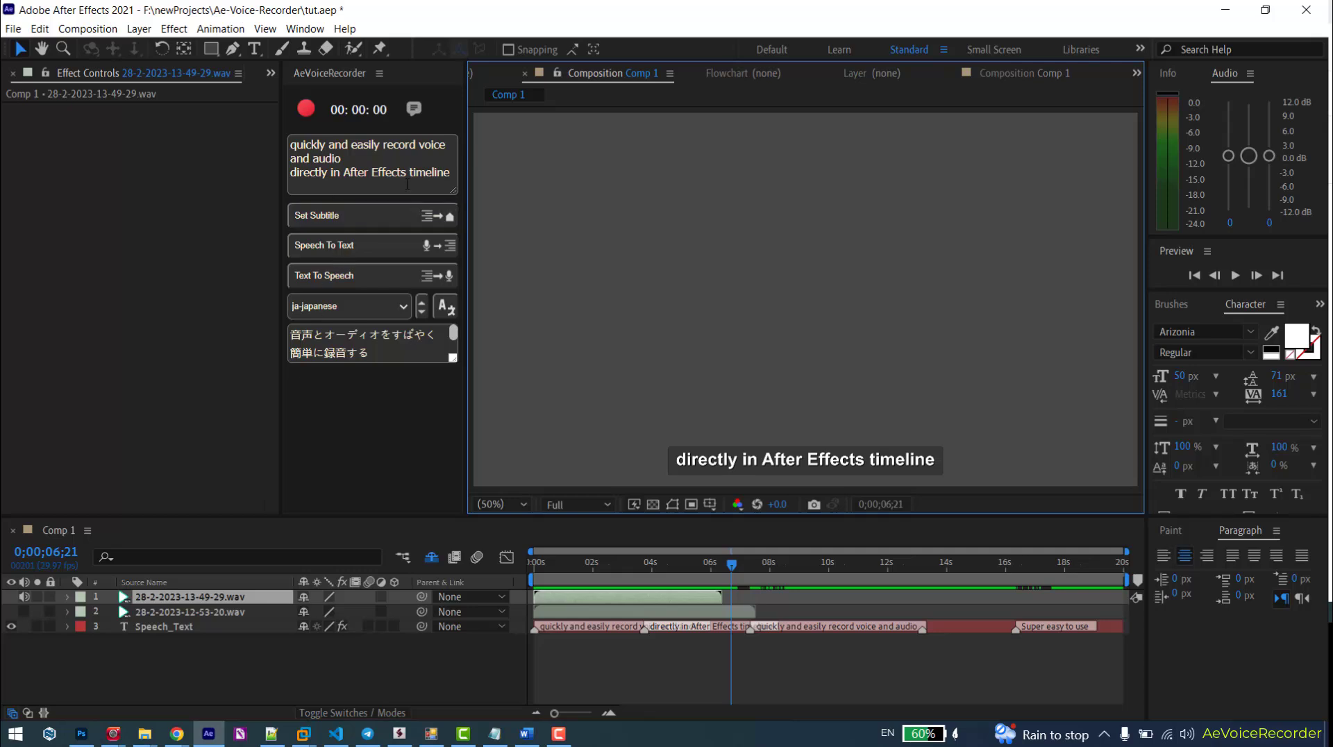
left_click(422, 307)
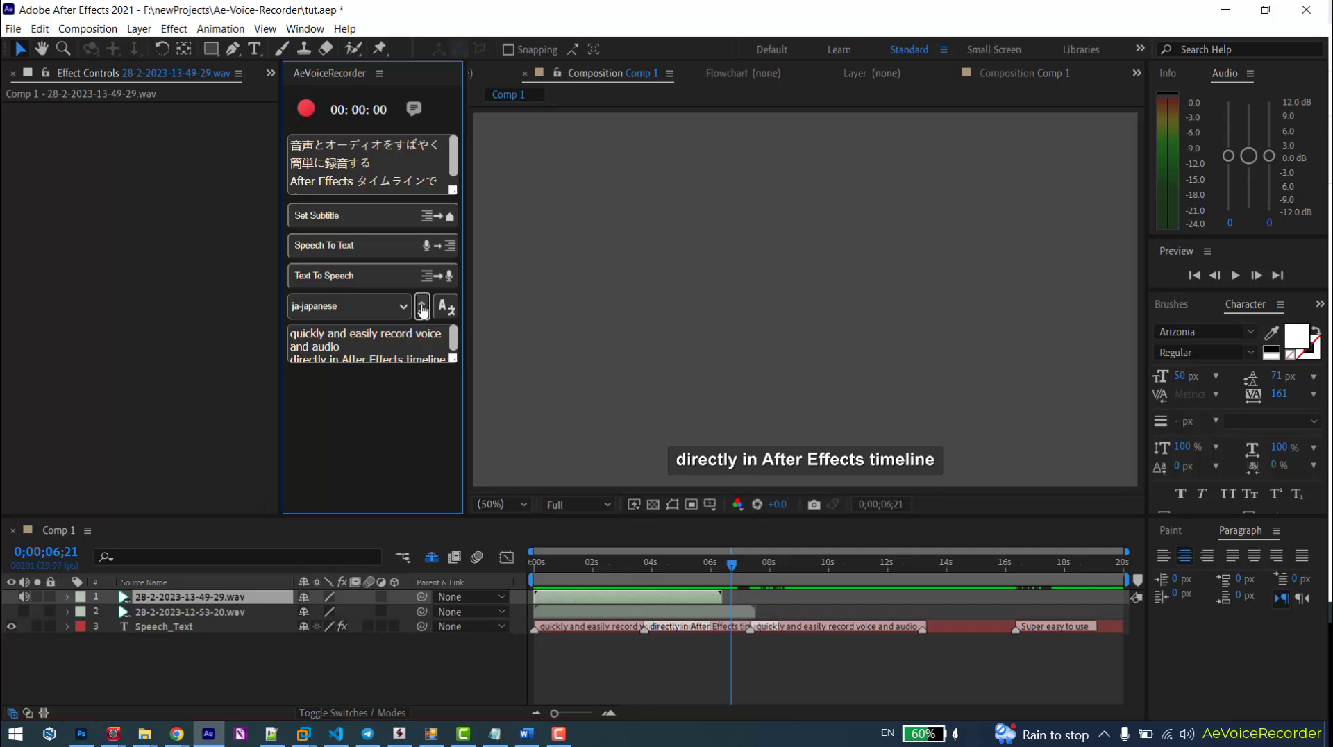
- Insert the first Japanese line, '音声とオーディオをすばやく簡単に録音する', as a subtitle at 14;24
triple_click(421, 163)
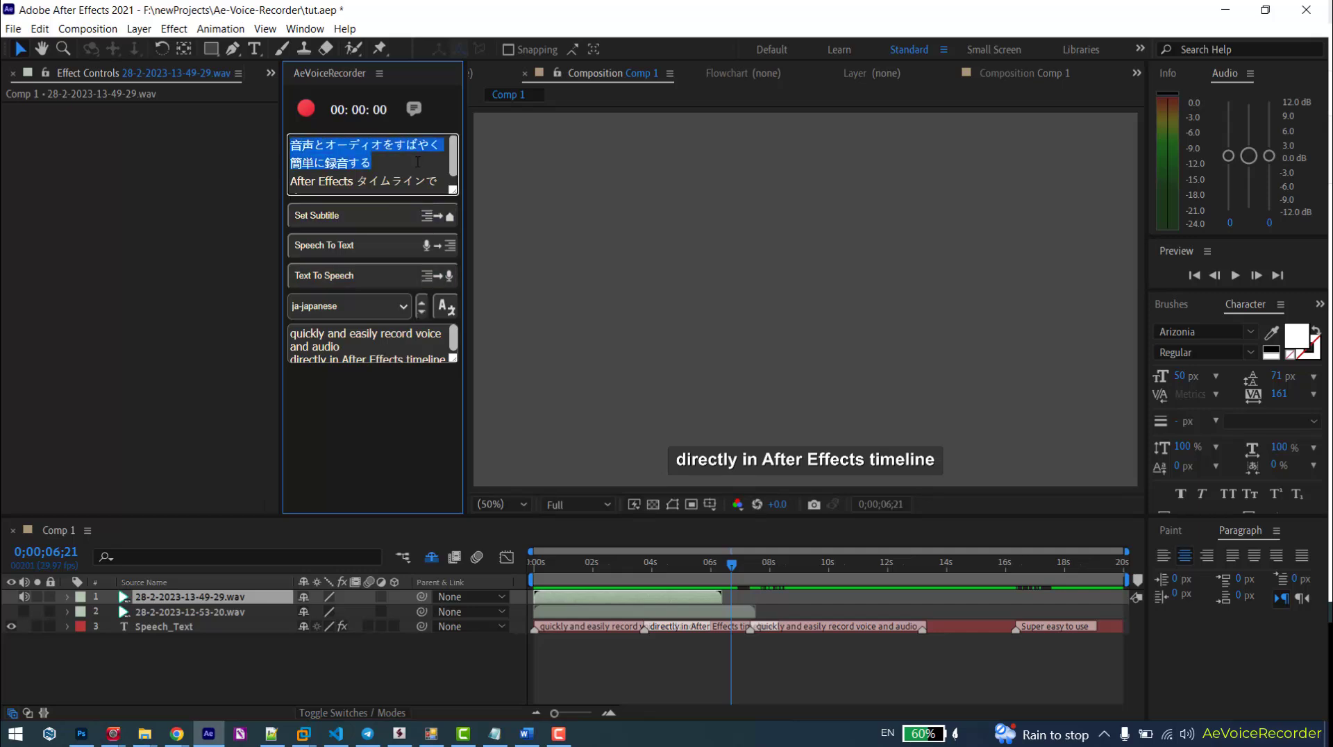
left_click_drag(960, 578, 972, 569)
left_click(322, 216)
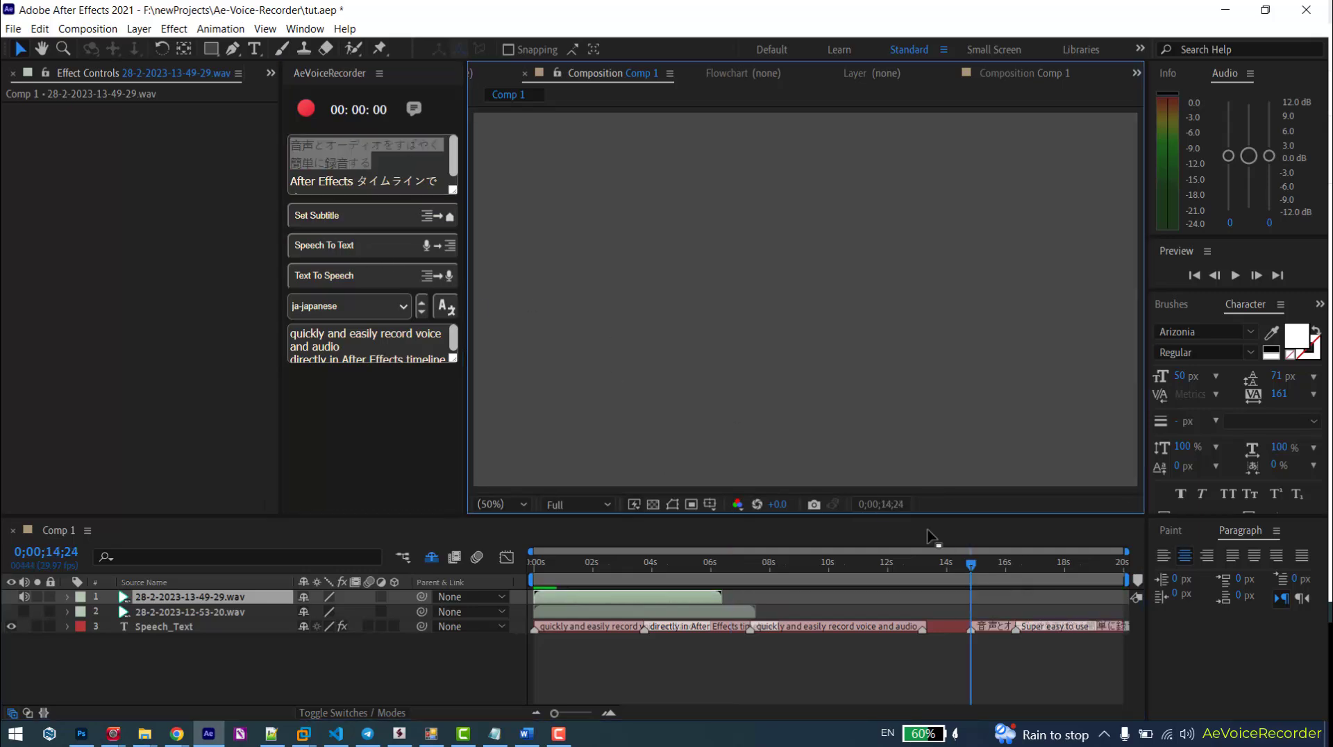
left_click_drag(975, 563, 1000, 564)
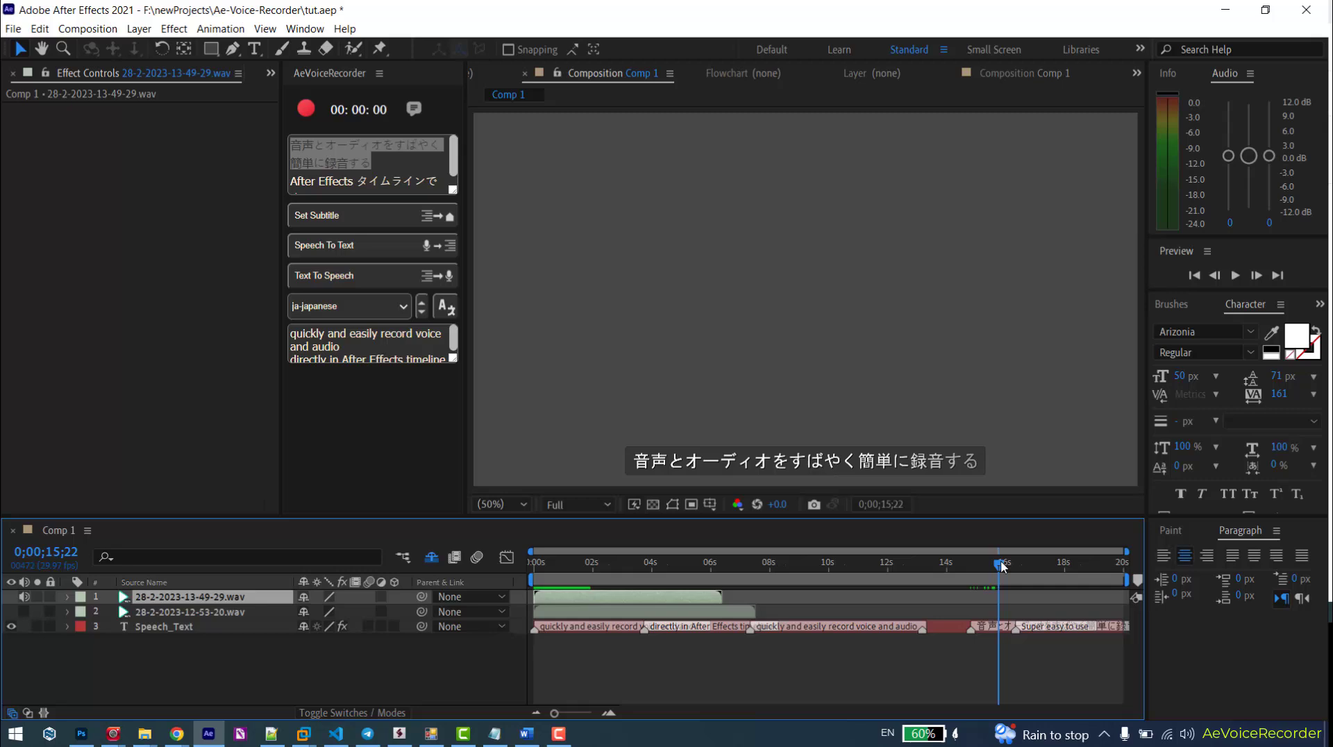
left_click(228, 628)
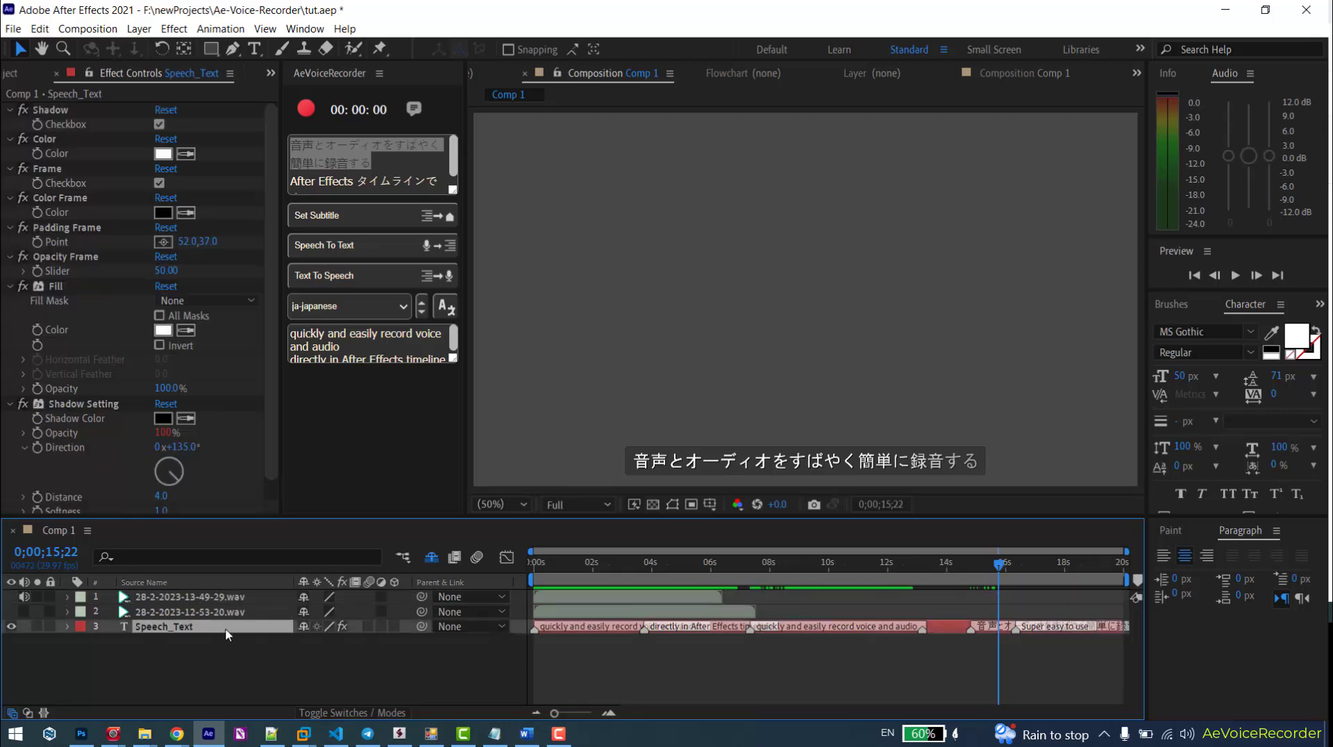
- Drag Range Selector 1's second Offset keyframe earlier so the caption reveals faster
key("u")
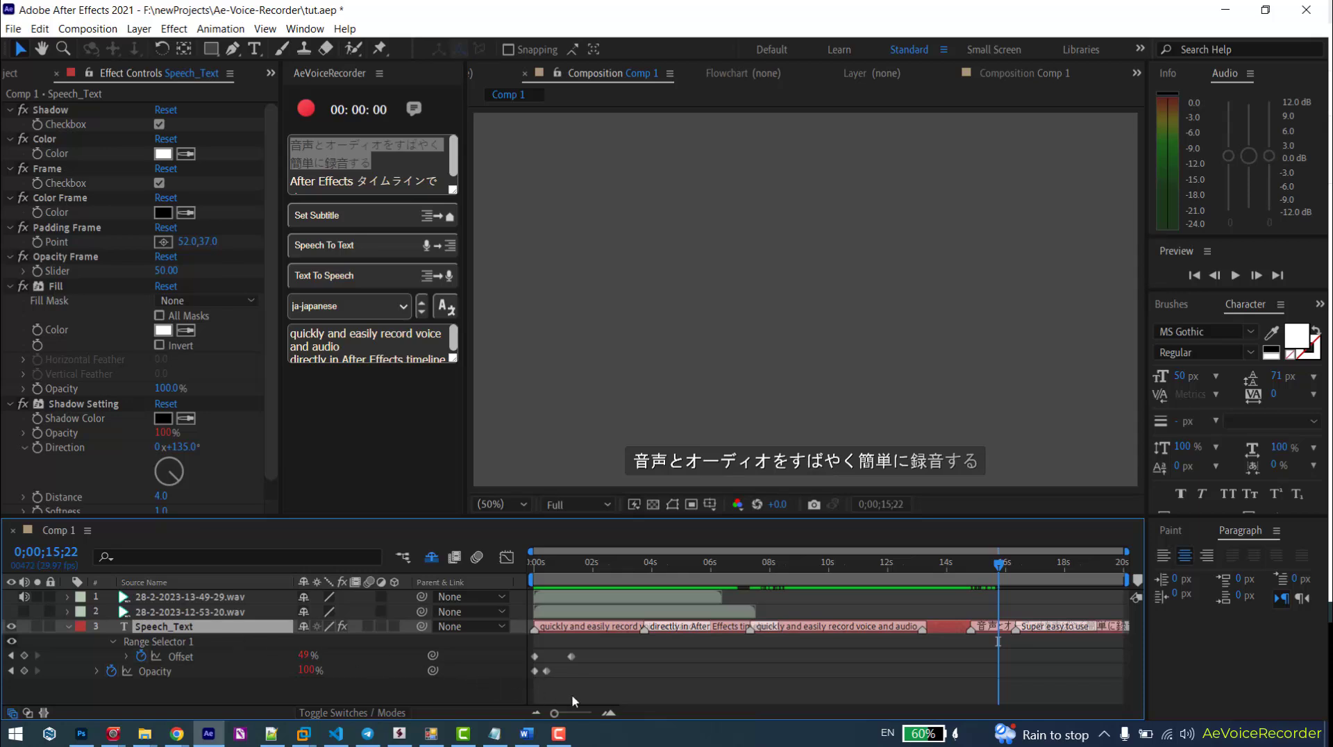
left_click_drag(574, 655, 556, 656)
left_click(547, 670)
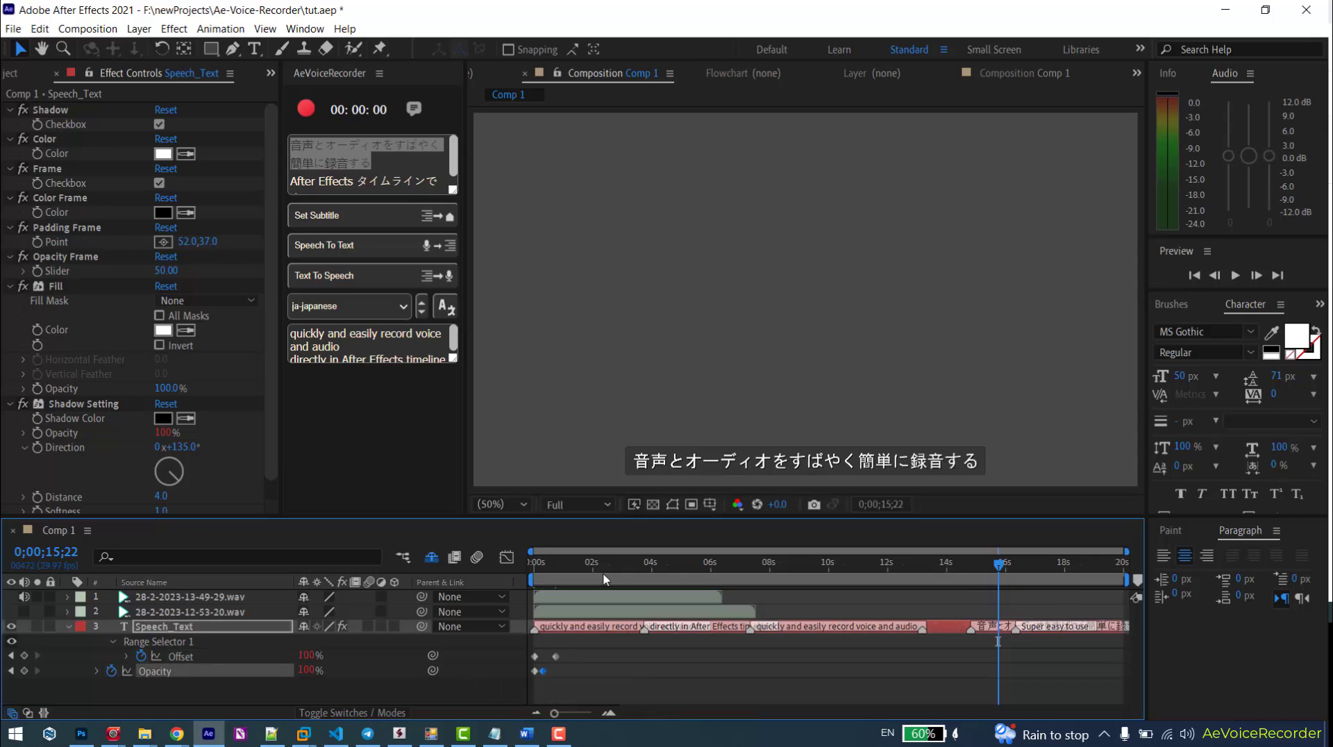